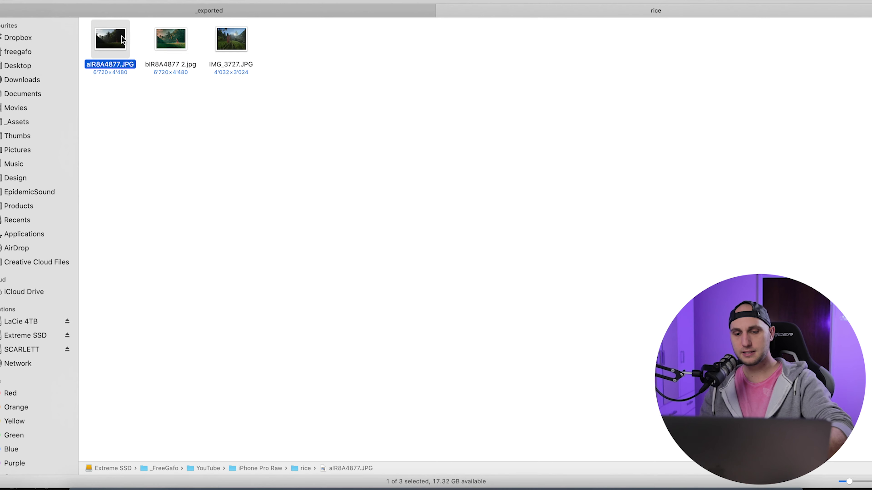
- Preview the rice-field photos full size, comparing the dark original aIR8A4877.JPG with the edited bIR8A4877 2.jpg and IMG_3727.JPG
key(space)
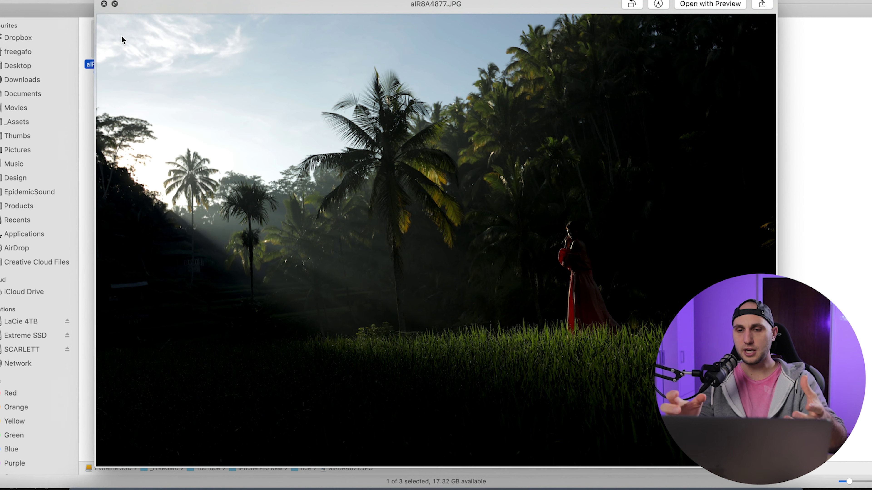
key(Down)
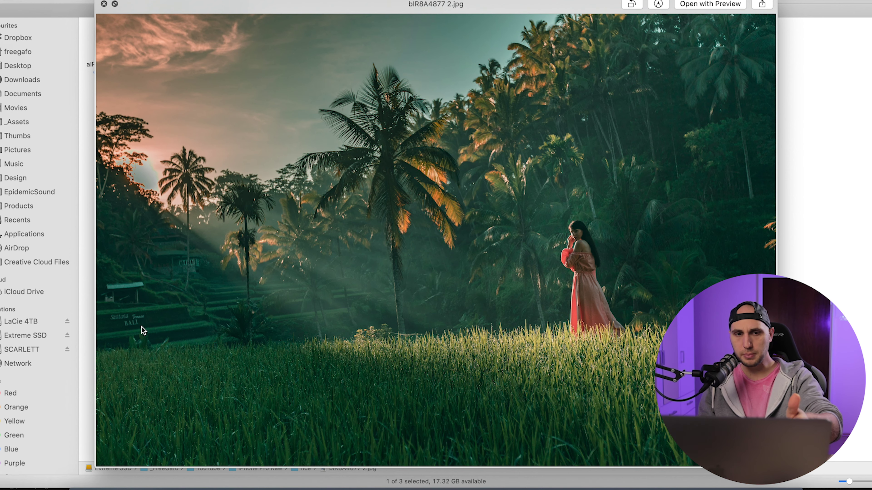
key(Left)
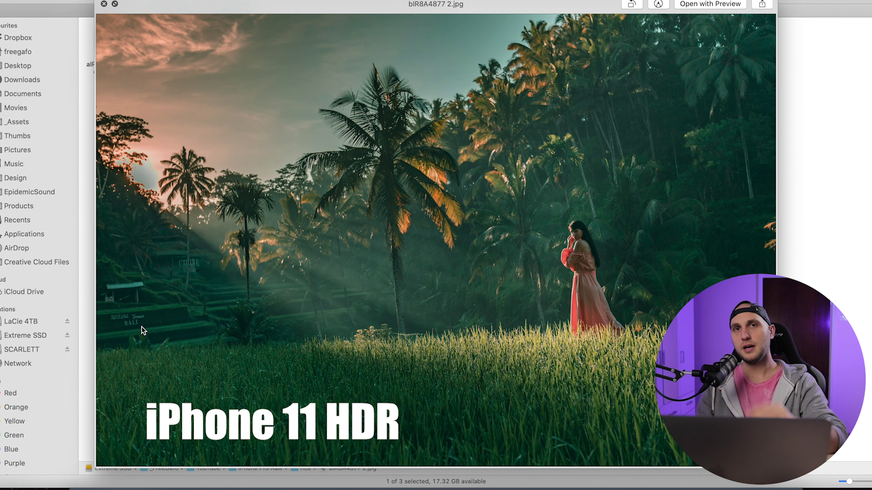
key(Right)
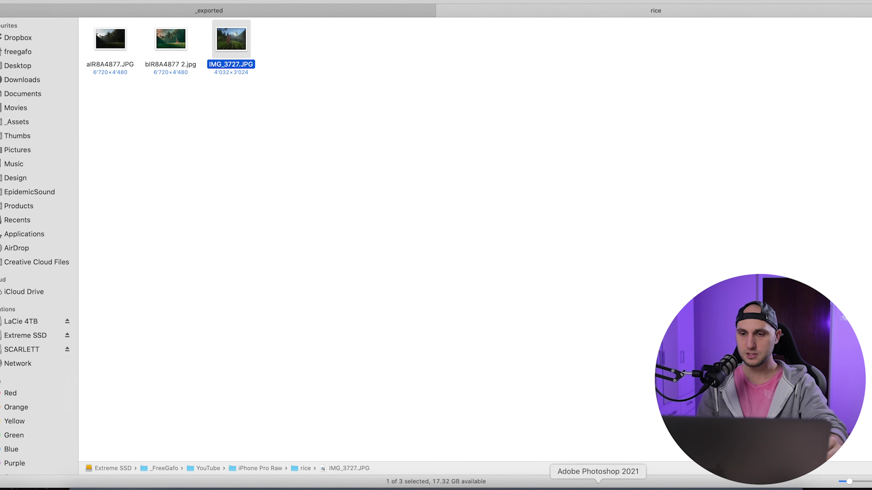
- Switch to Photoshop and compare the 8-bit gradient in Untitled-1 with the 16-bit gradient in Untitled-2
click(598, 488)
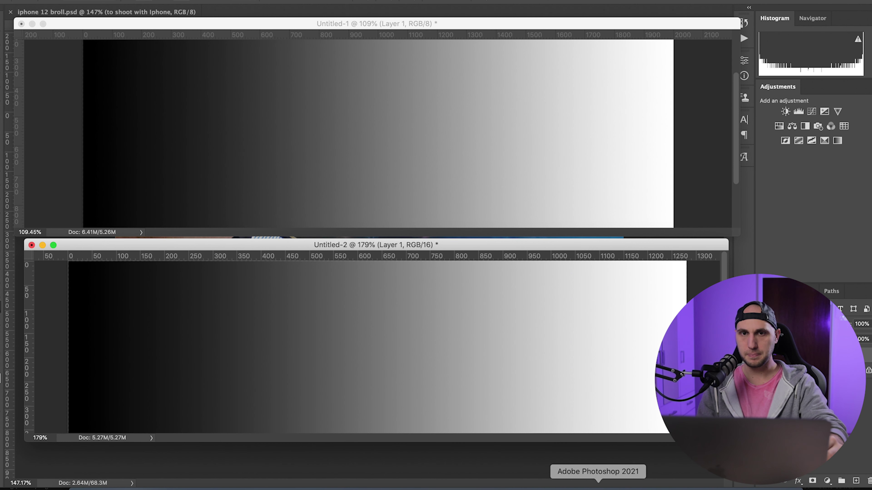
click(542, 23)
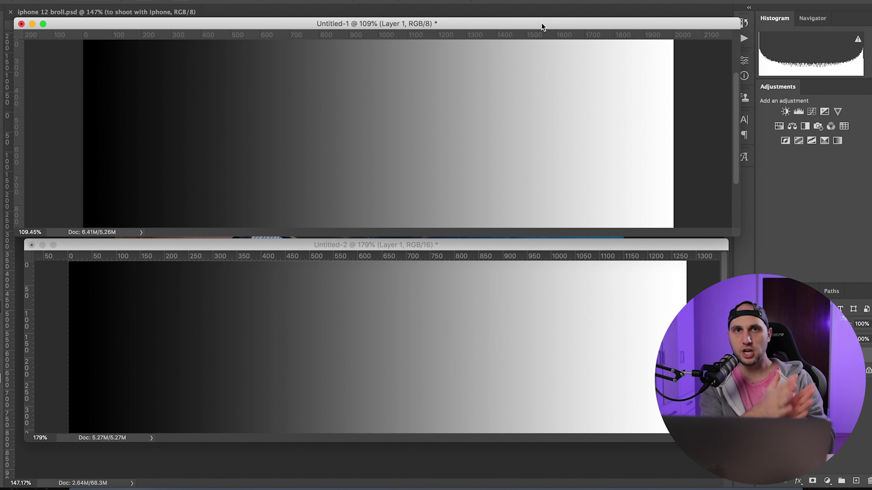
click(501, 249)
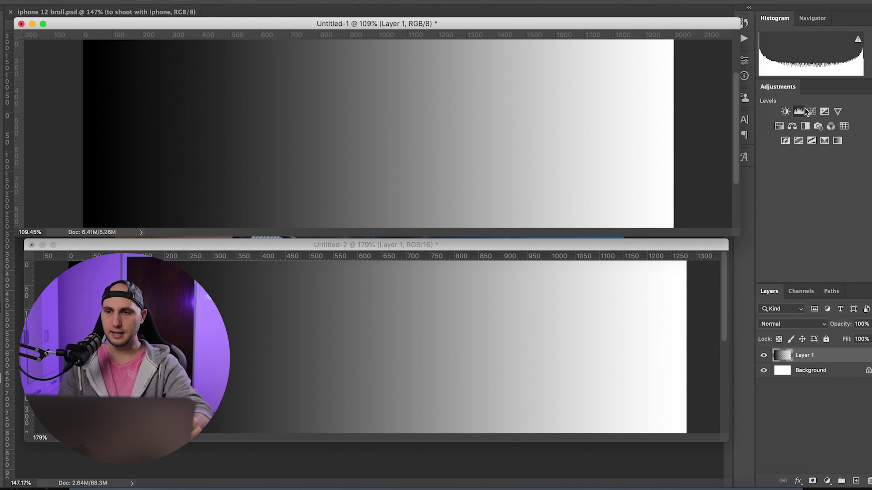
- Add a Levels adjustment layer to the 8-bit gradient with output levels of 110 and 148
click(804, 111)
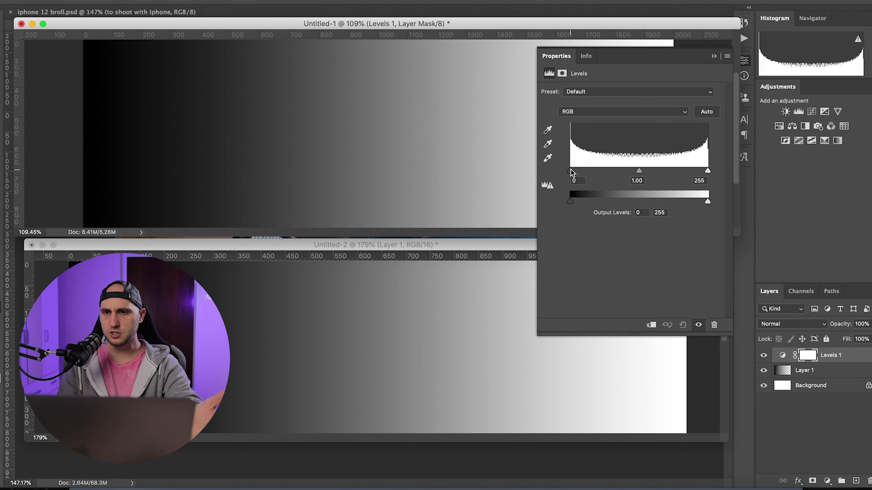
drag(571, 171, 550, 175)
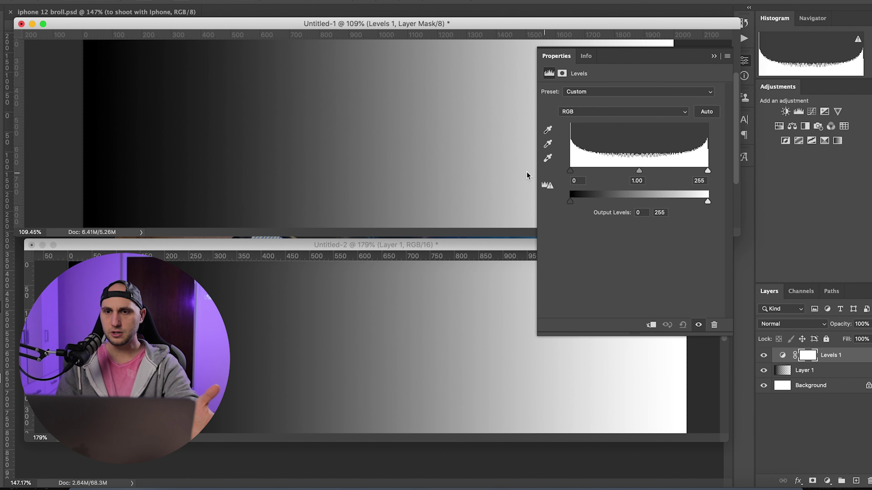
click(643, 213)
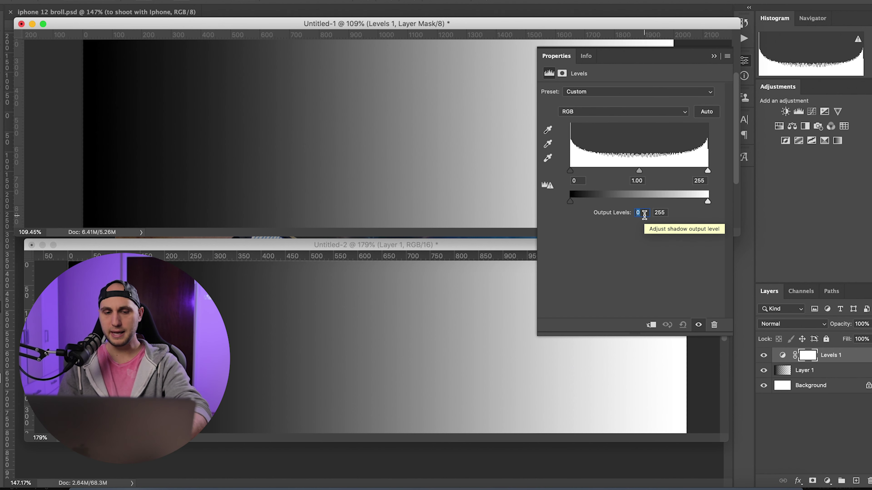
text(110)
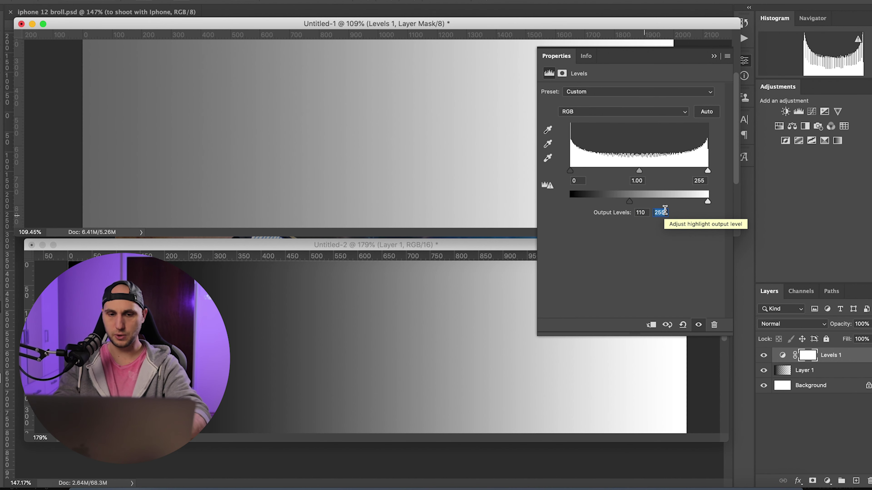
text(110)
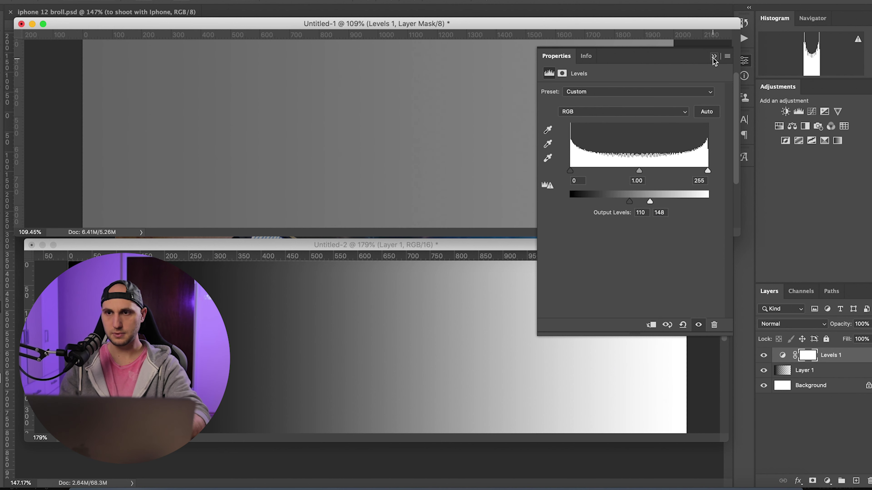
click(713, 57)
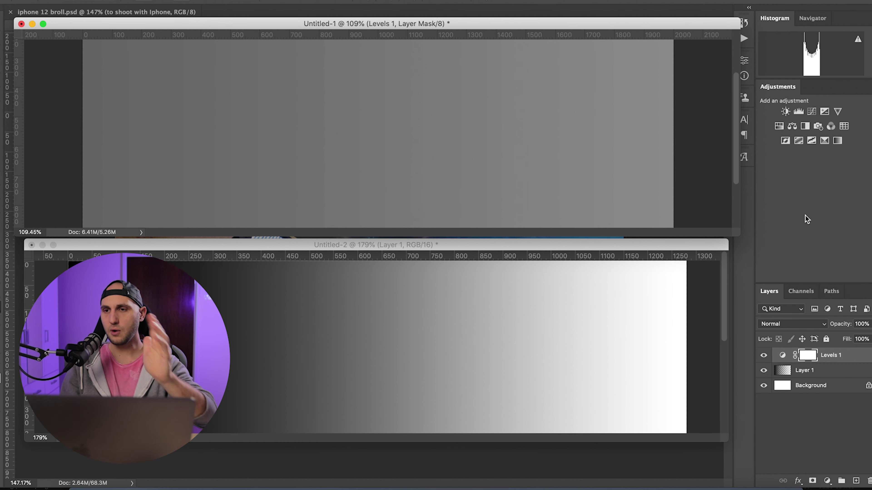
- Add a second Levels adjustment layer to the 8-bit gradient with the shadow input at 110 and the highlight input at 148
click(798, 111)
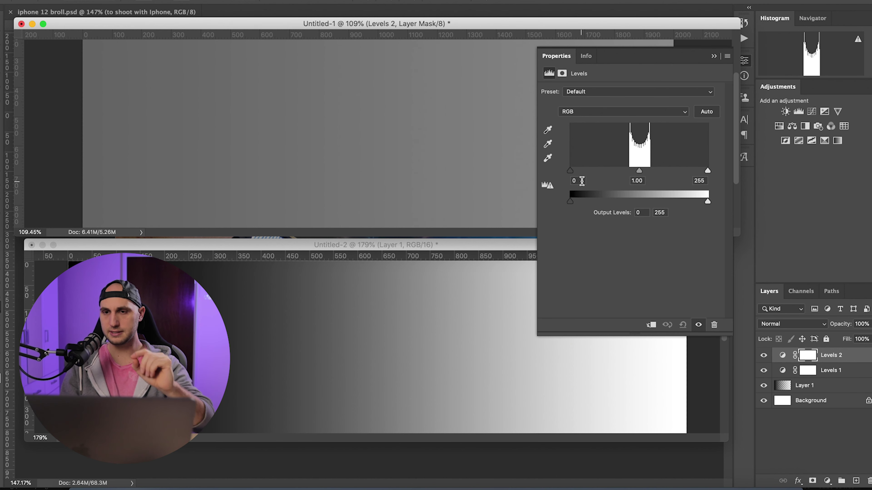
click(581, 181)
text(110)
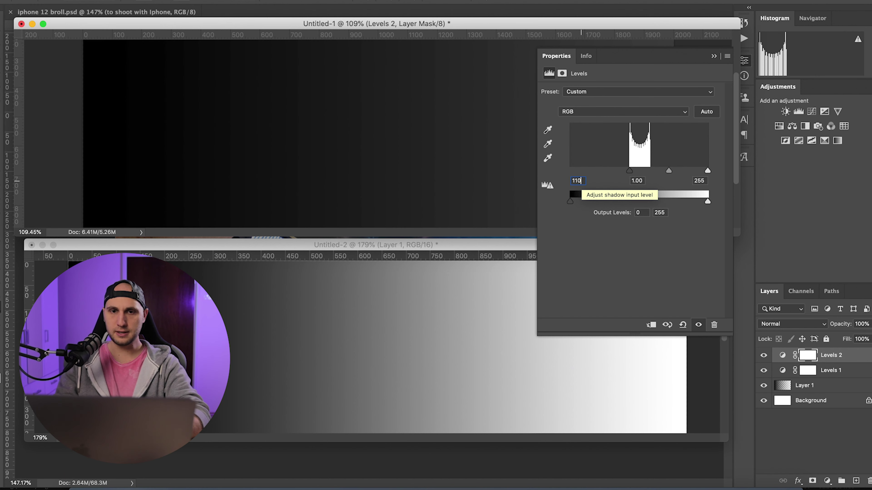
click(697, 181)
text(148)
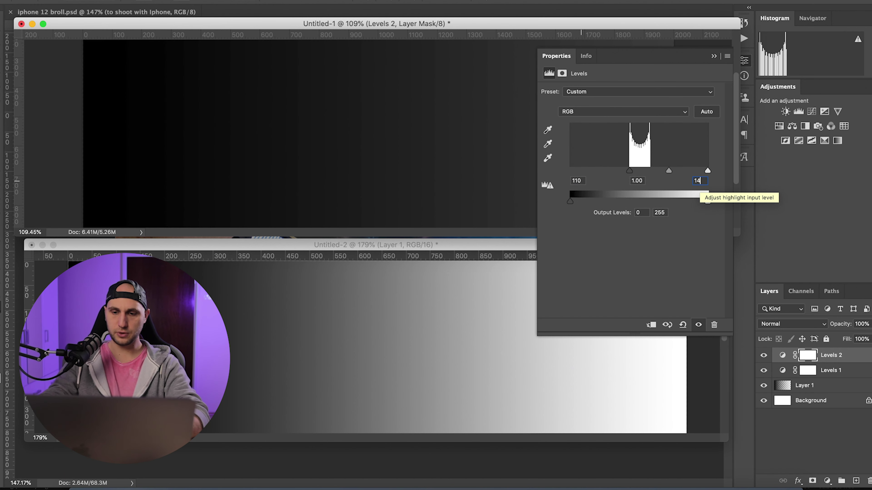
key(Return)
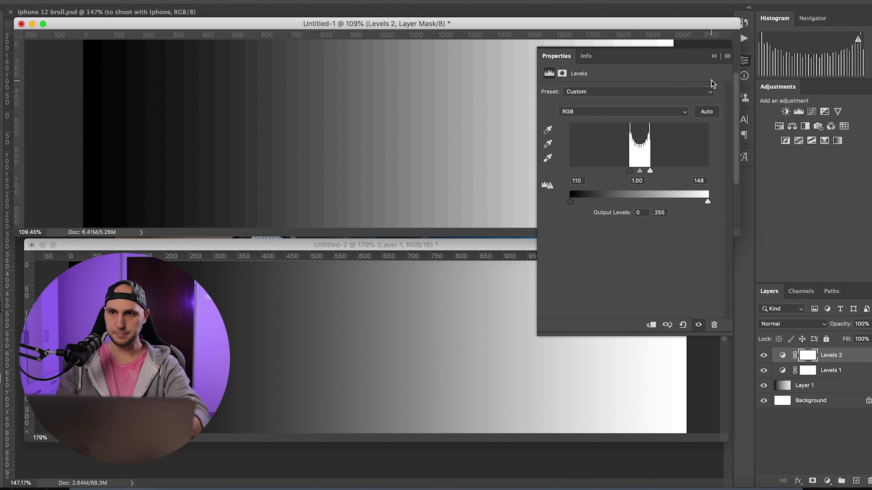
click(714, 57)
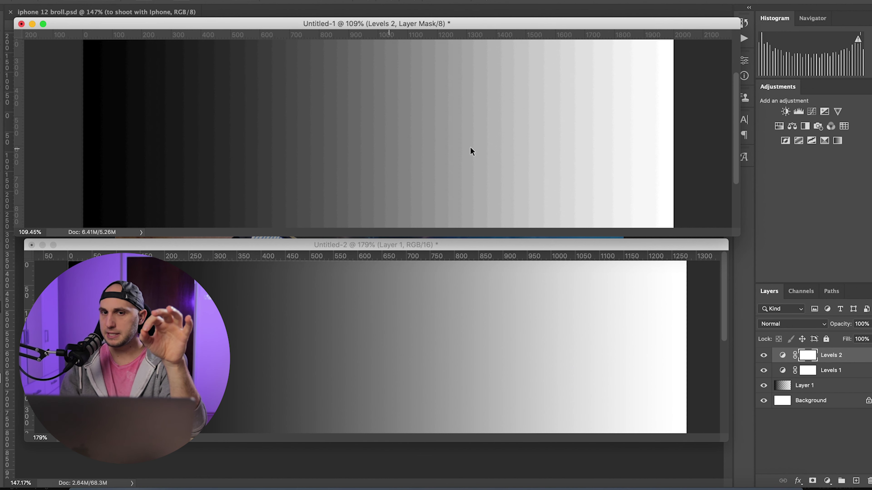
- Inspect the 8-bit gradient's banding and copy both of its Levels adjustment layers into the 16-bit Untitled-2 document
scroll(243, 100, up, 5)
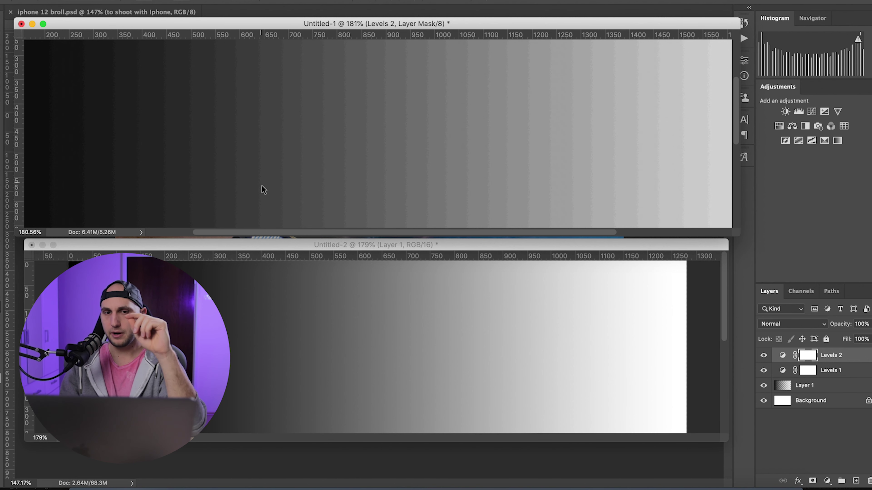
click(253, 244)
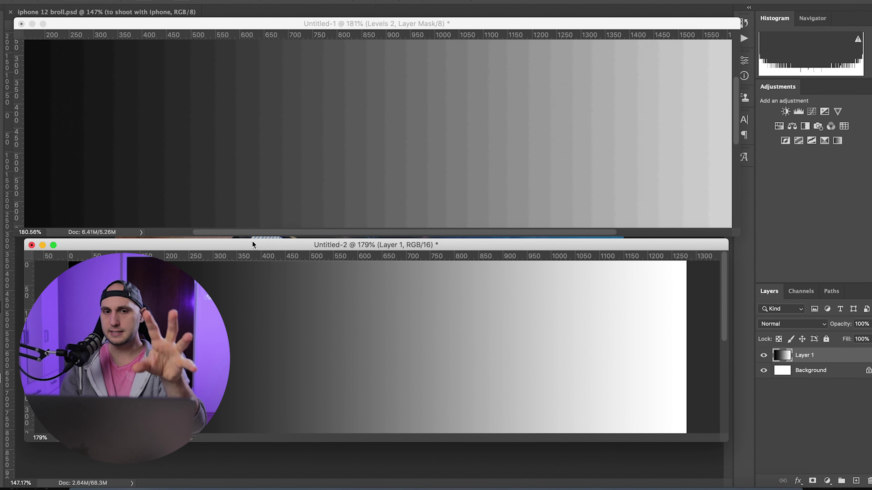
click(397, 23)
shift+click(834, 370)
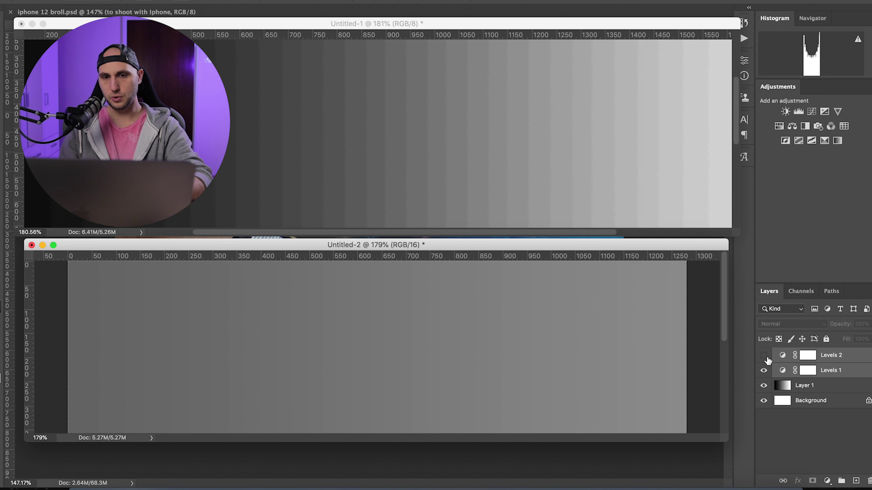
- Deselect the layers in the 16-bit document, make Levels 2 visible again and inspect the gradient for banding
click(789, 428)
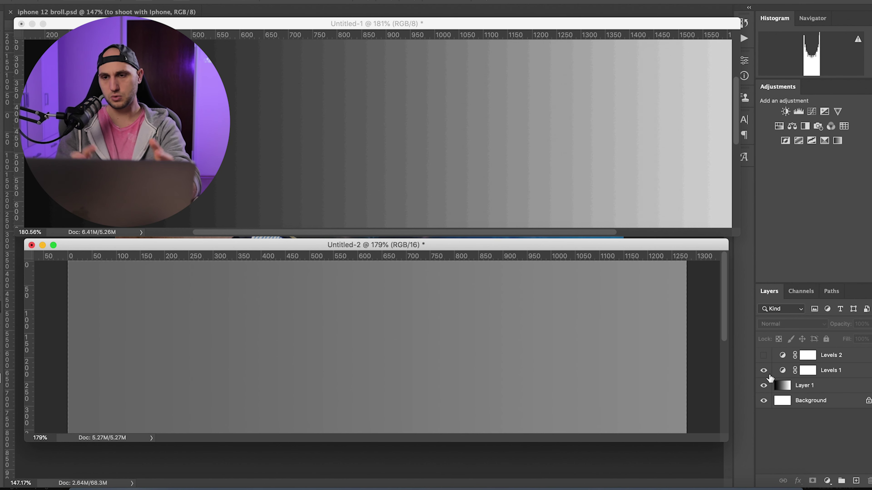
click(763, 357)
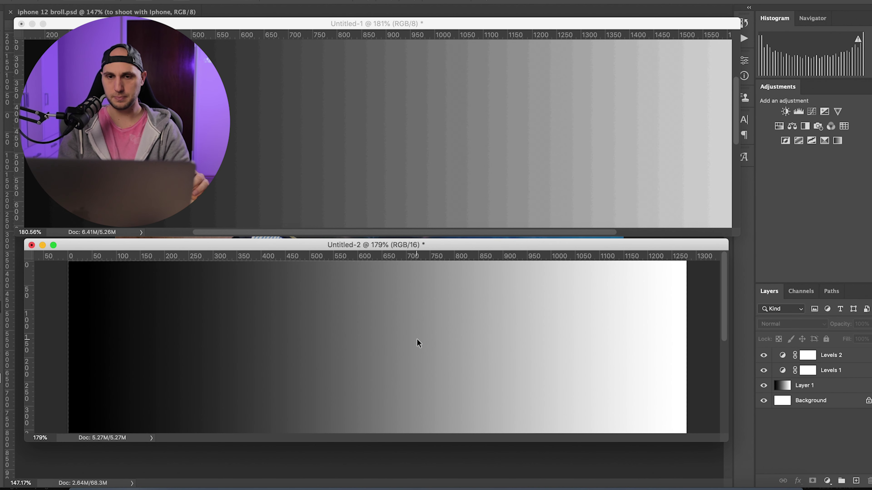
scroll(402, 333, up, 5)
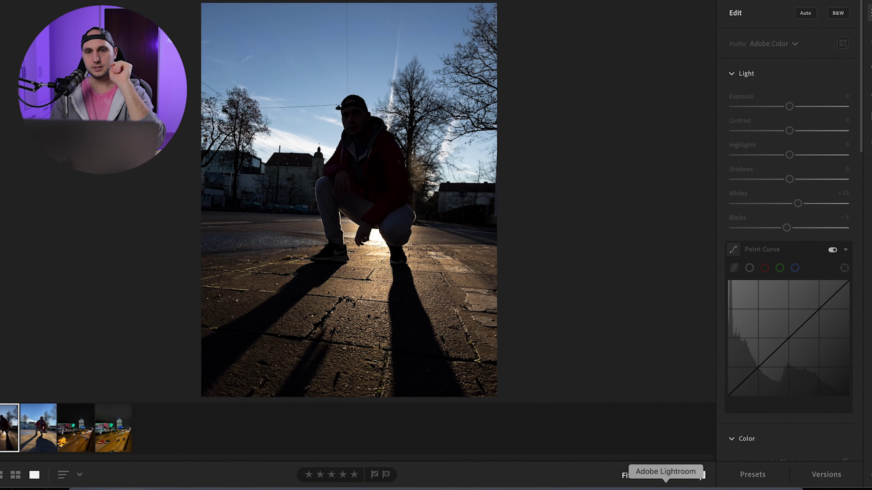
- Switch to Adobe Lightroom and compare the backlit portrait's dark and bright versions, plus the brighter night street photo
click(662, 485)
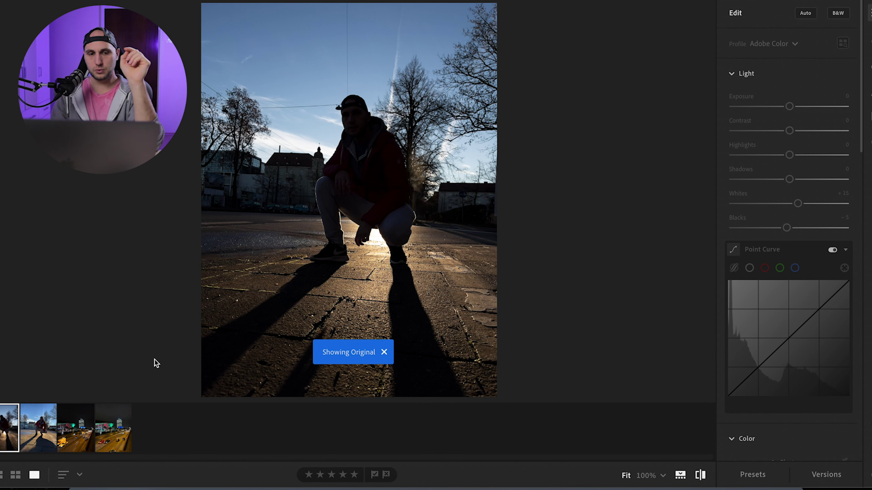
click(41, 435)
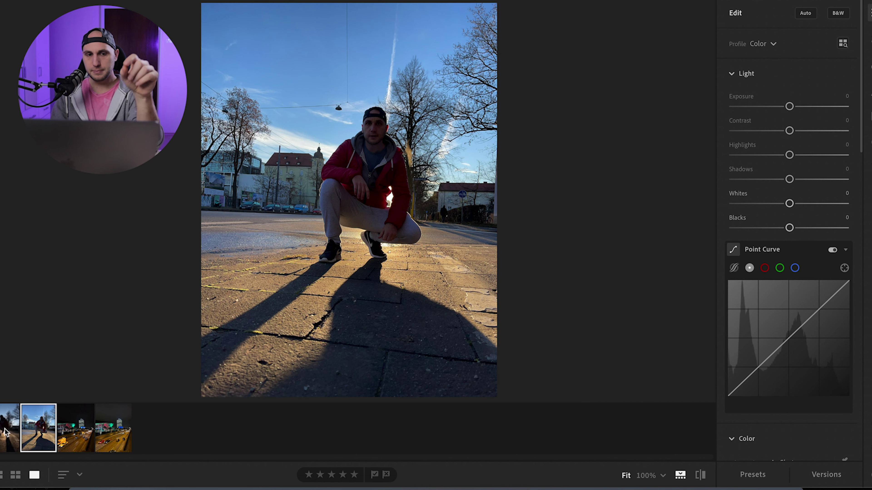
click(5, 432)
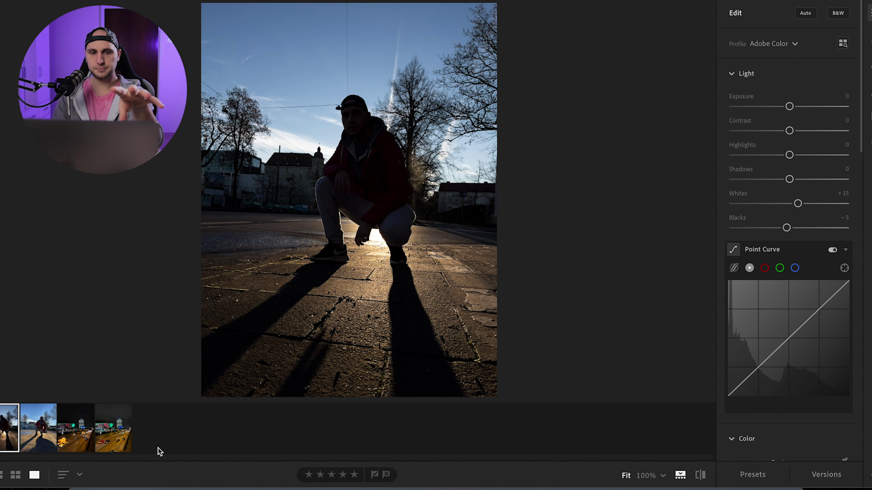
click(123, 439)
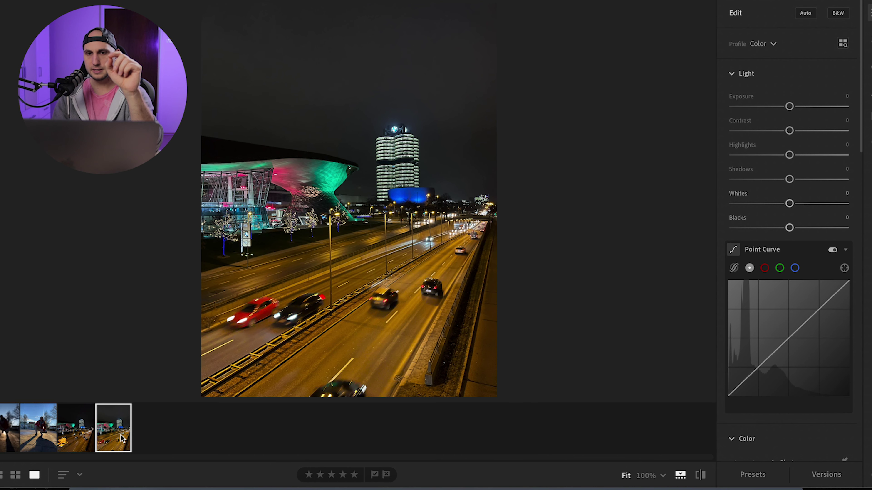
- On the dark backlit portrait, set Highlights to -66, Shadows to +100, Whites to +38 and Blacks to -15
click(10, 429)
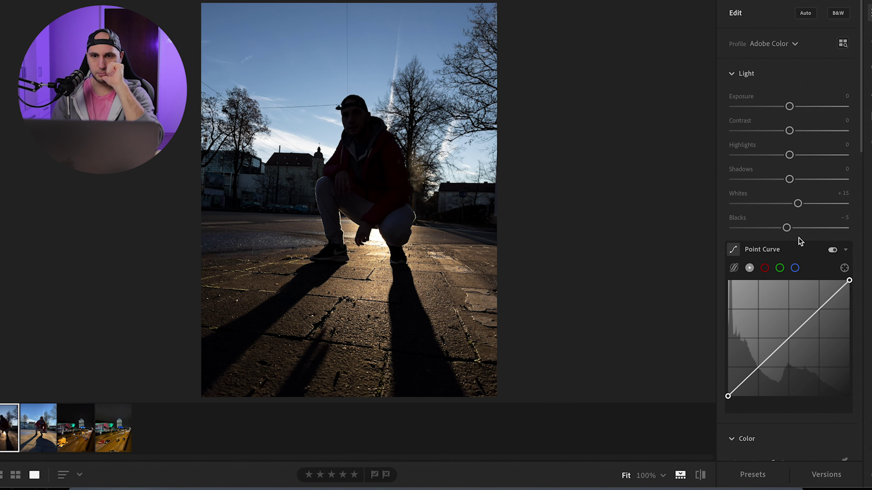
double_click(785, 228)
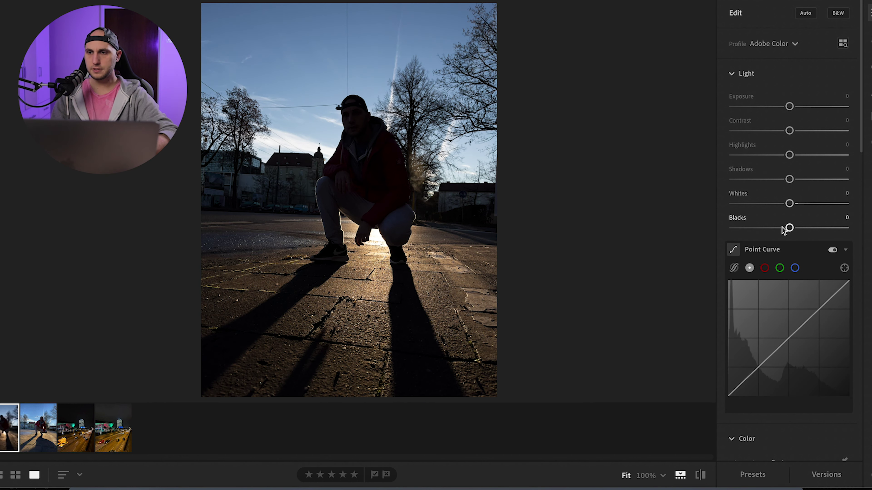
click(789, 179)
drag(790, 179, 852, 179)
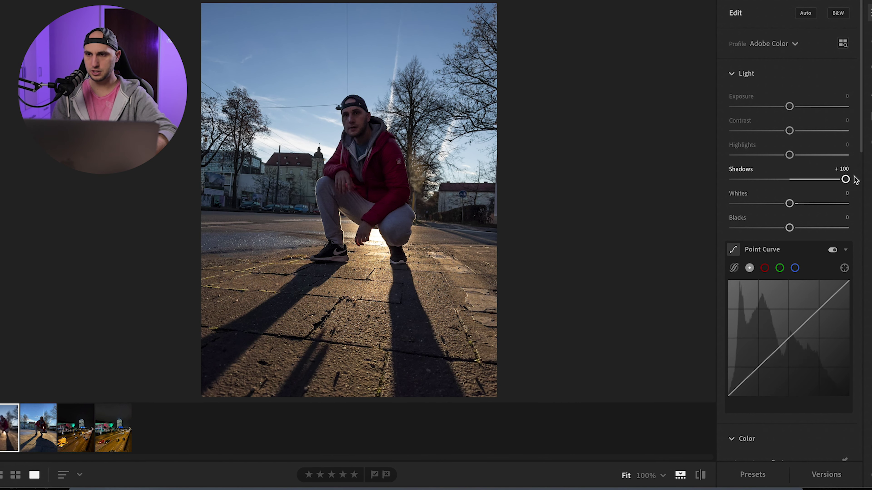
drag(789, 154, 752, 166)
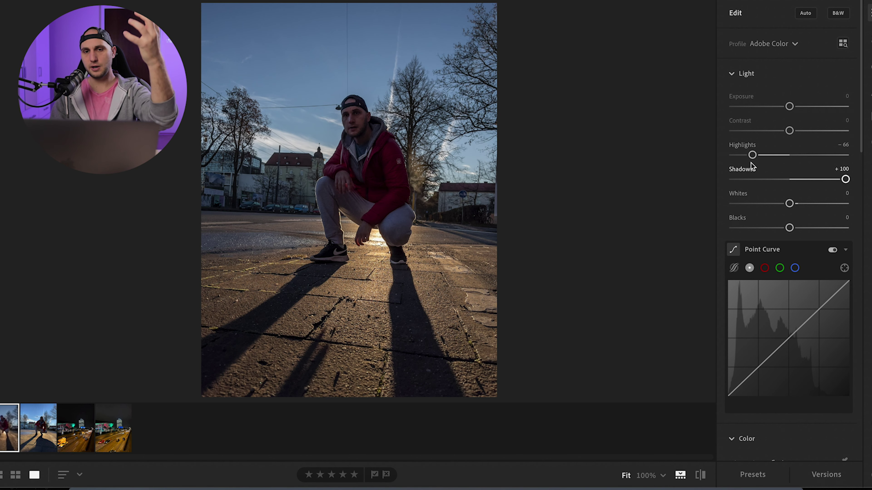
drag(789, 203, 781, 229)
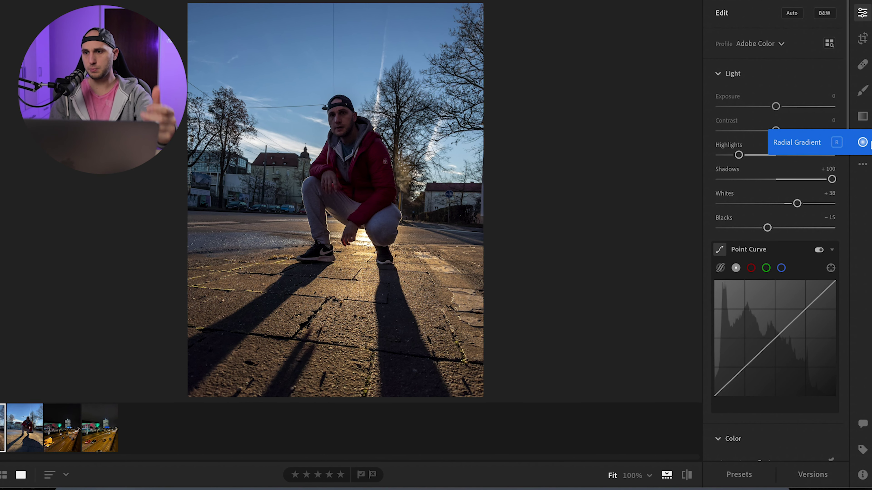
- Place an oval radial gradient mask around the crouching man's head and upper body
click(862, 144)
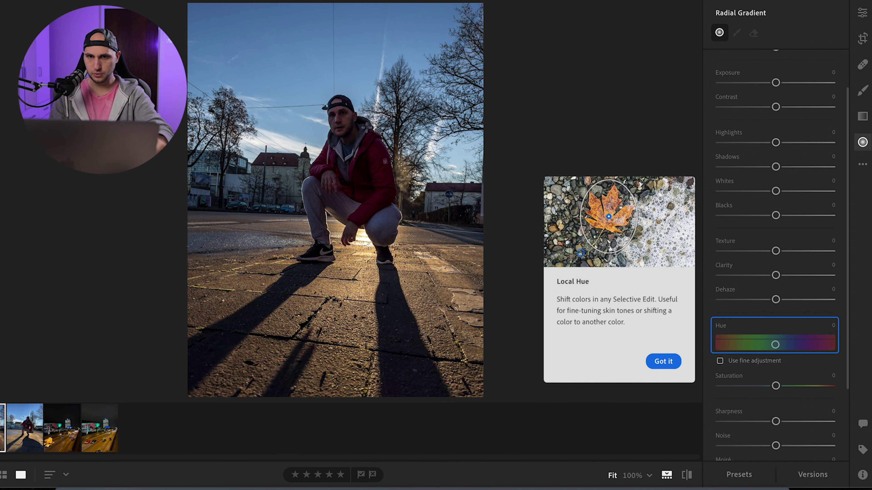
drag(335, 116, 385, 187)
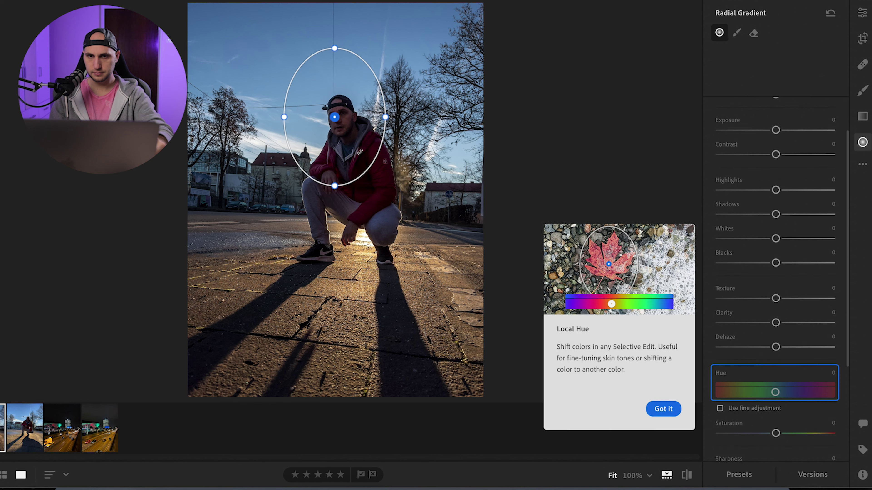
- Move the radial mask down over the man's torso, enlarge it, and set its Shadows to +90 and Contrast to -18
drag(339, 120, 346, 160)
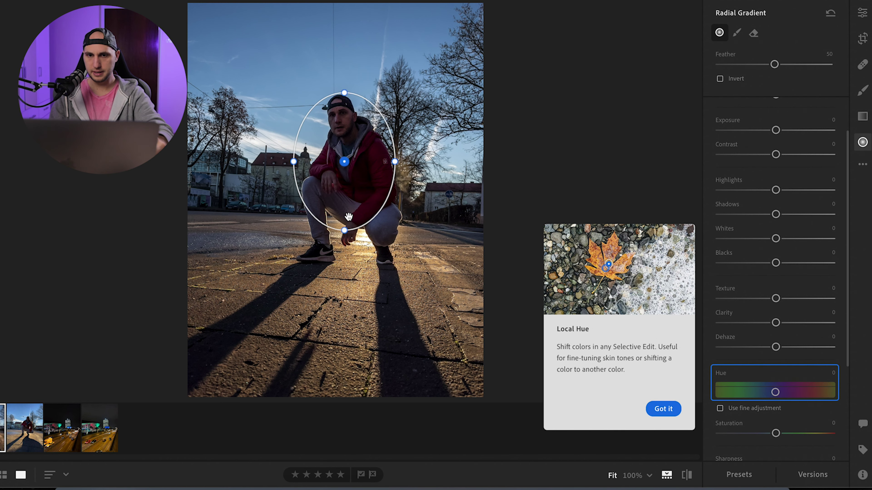
drag(345, 234, 345, 264)
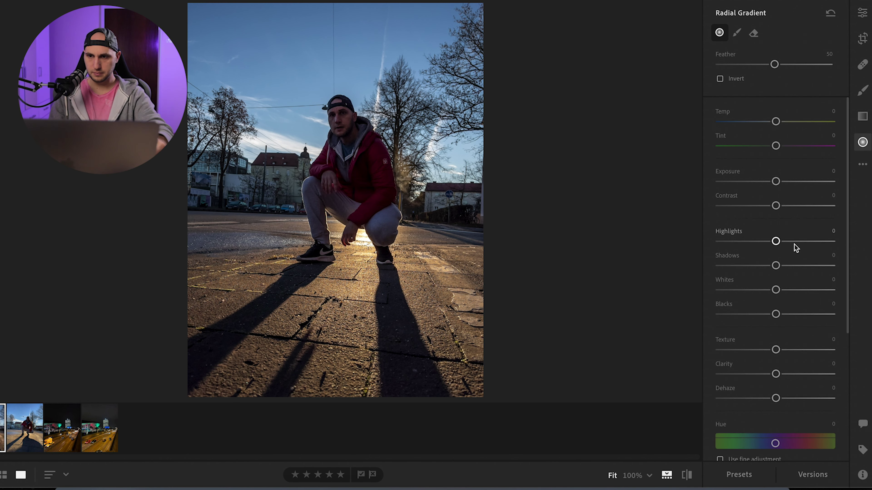
drag(777, 264, 827, 265)
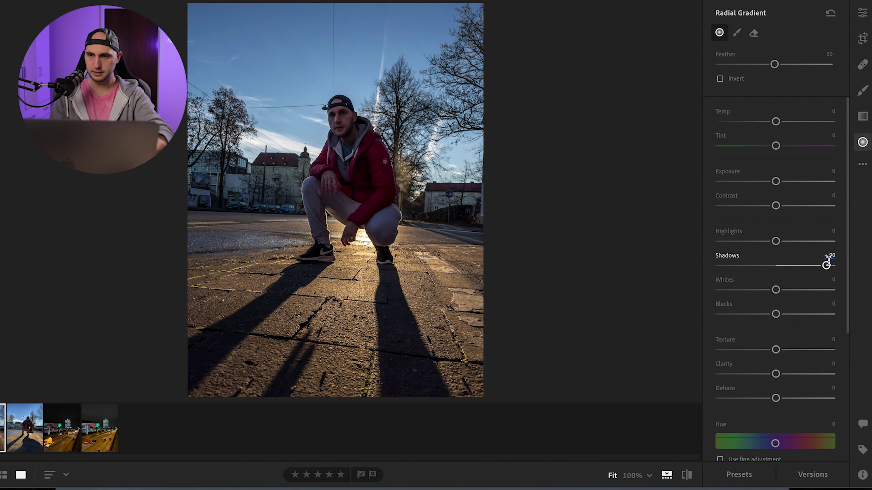
drag(775, 241, 803, 242)
drag(776, 205, 791, 218)
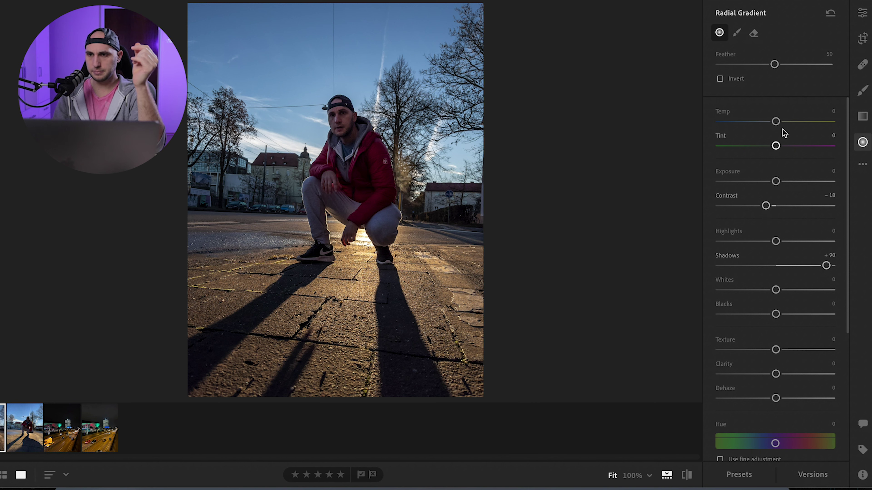
- Warm the radial mask's temperature slightly and set its Saturation to +10
drag(777, 123, 785, 123)
scroll(805, 282, down, 5)
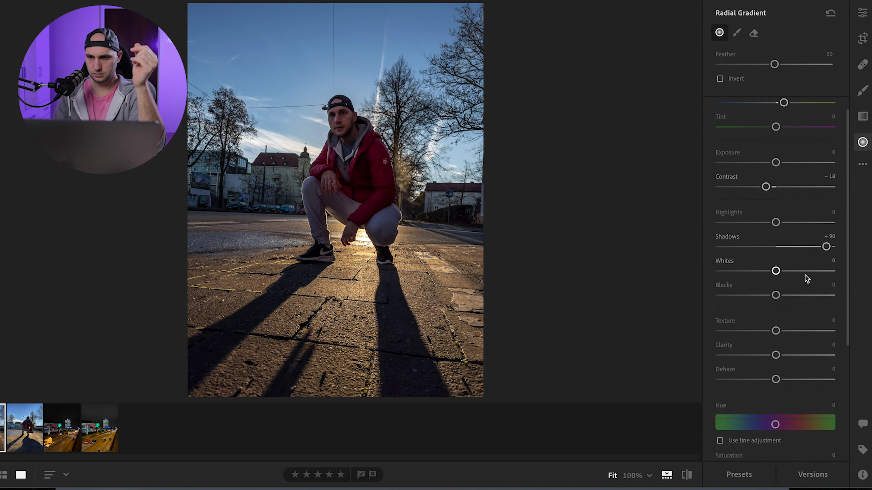
scroll(803, 367, down, 1)
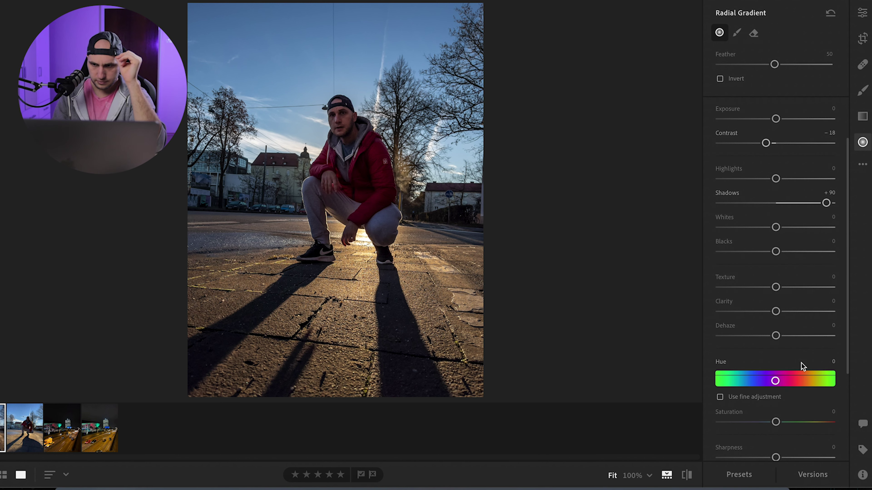
scroll(801, 365, down, 2)
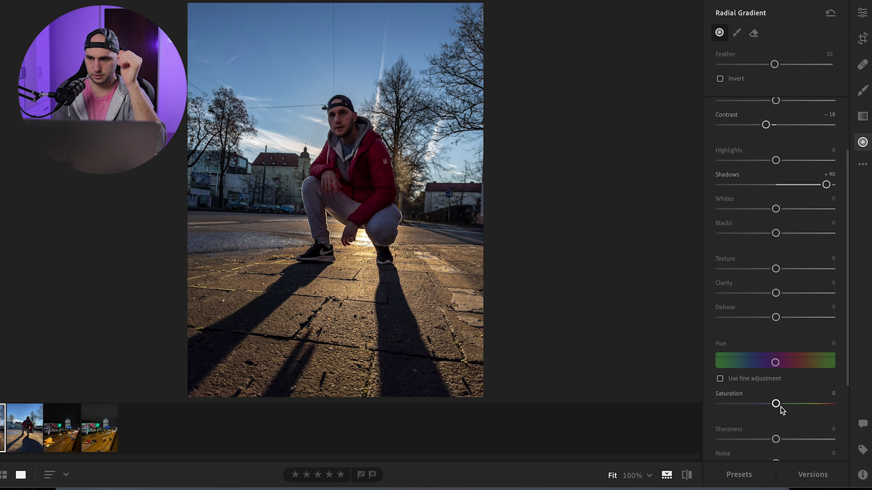
drag(777, 404, 782, 404)
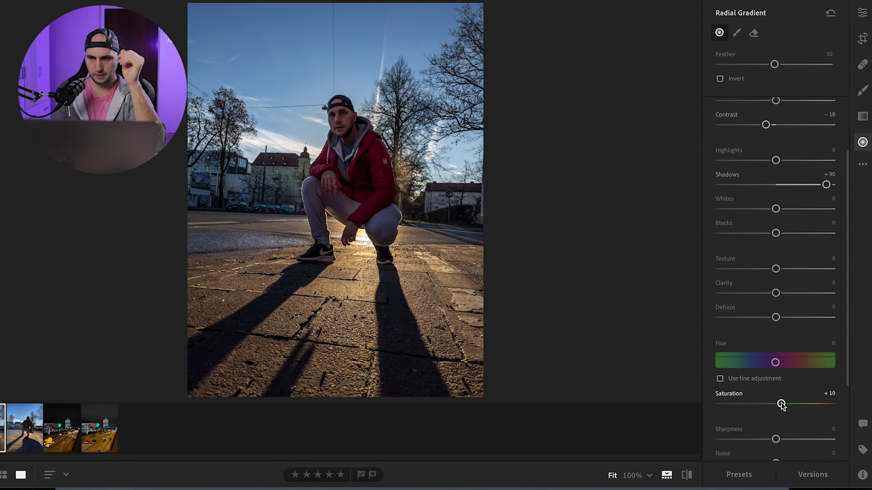
- Return to the RAW portrait's global color edits, try an extremely warm Temp and reset it
key(e)
scroll(775, 108, down, 10)
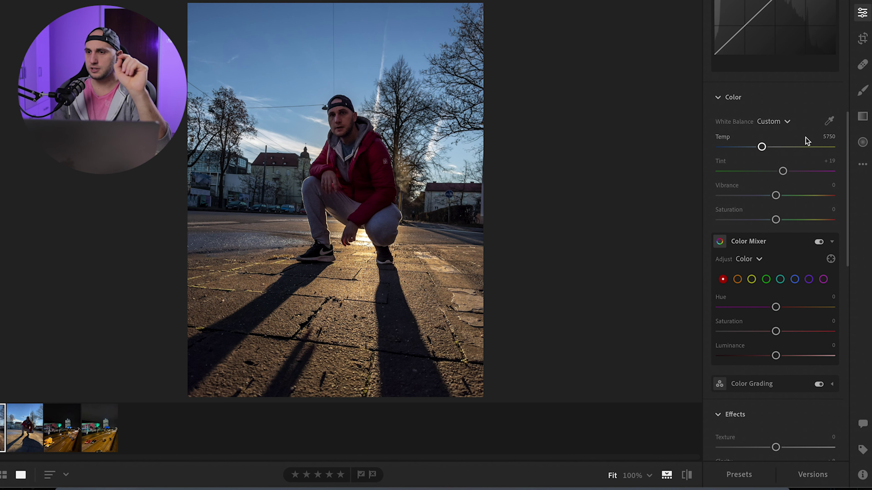
drag(760, 147, 868, 164)
double_click(832, 147)
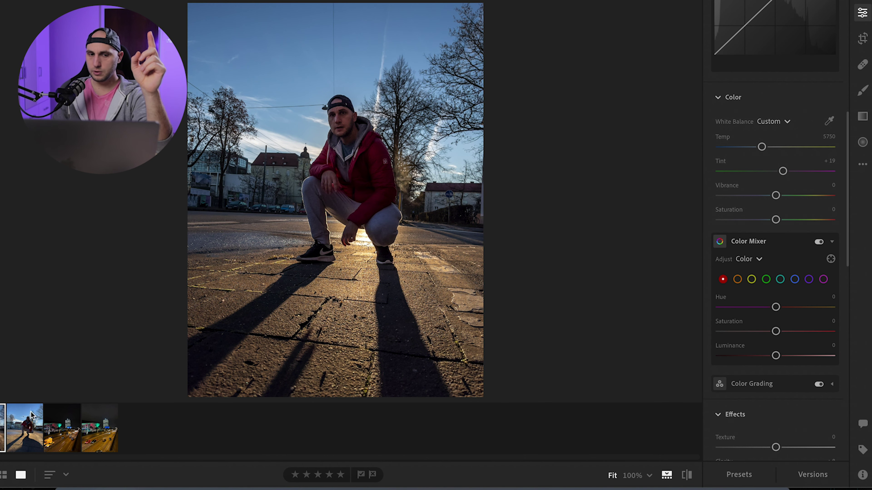
- On the brighter backlit portrait, try a Temp of -100 and reset it to its default
click(25, 417)
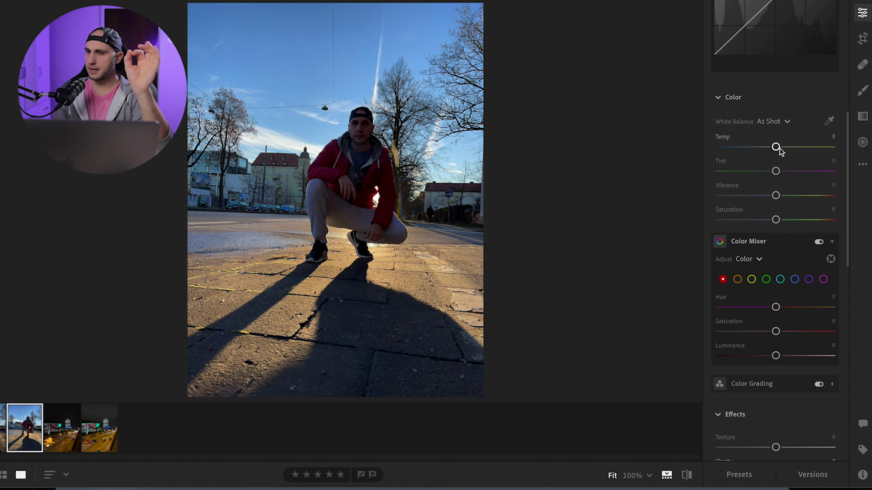
drag(778, 148, 716, 150)
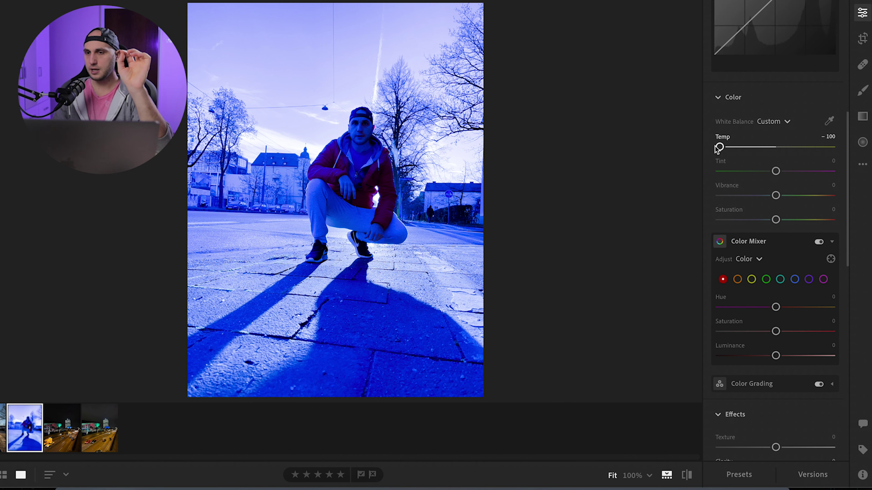
double_click(719, 148)
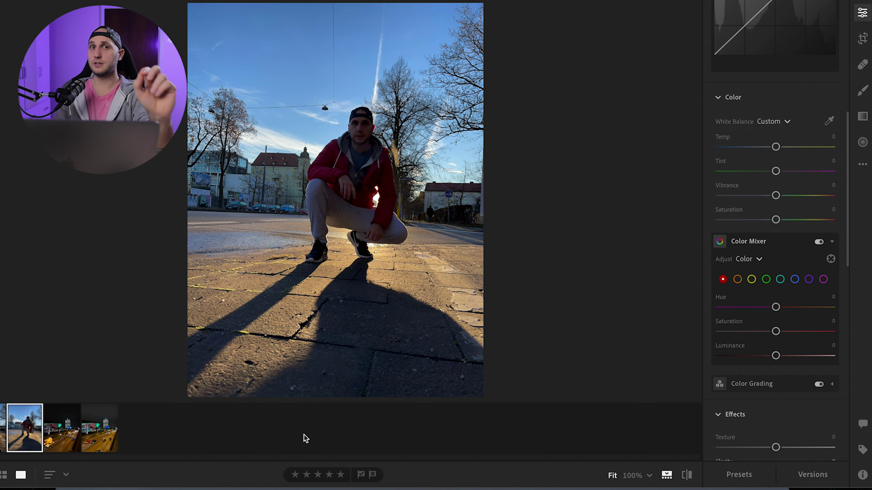
- On the RAW portrait, set Temp to 6519, Tint to +58, Clarity to +8 and the reds' Luminance to +51
key(Left)
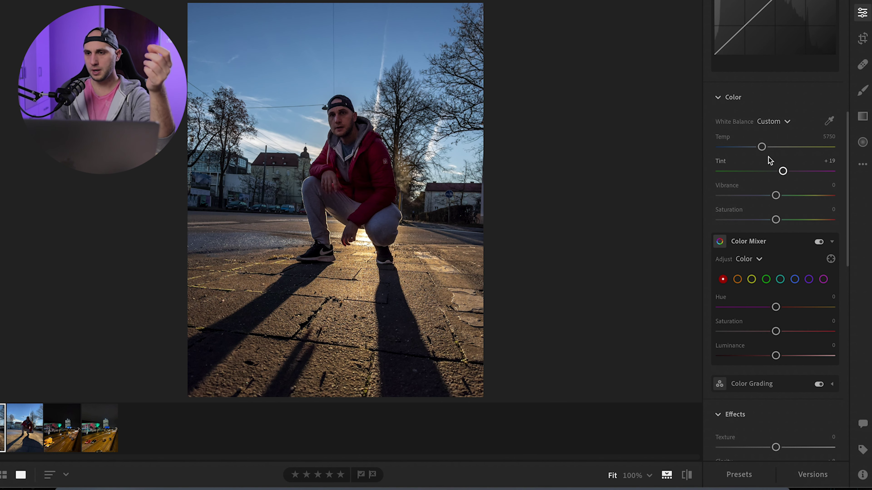
drag(763, 146, 772, 150)
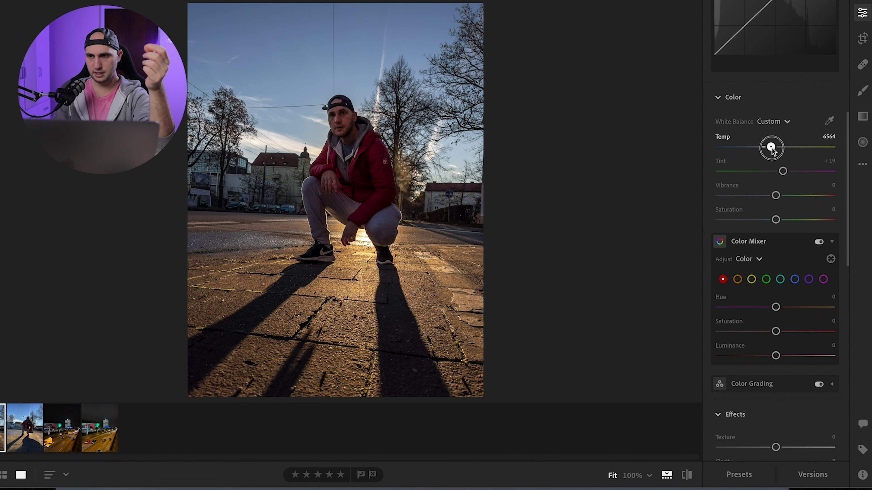
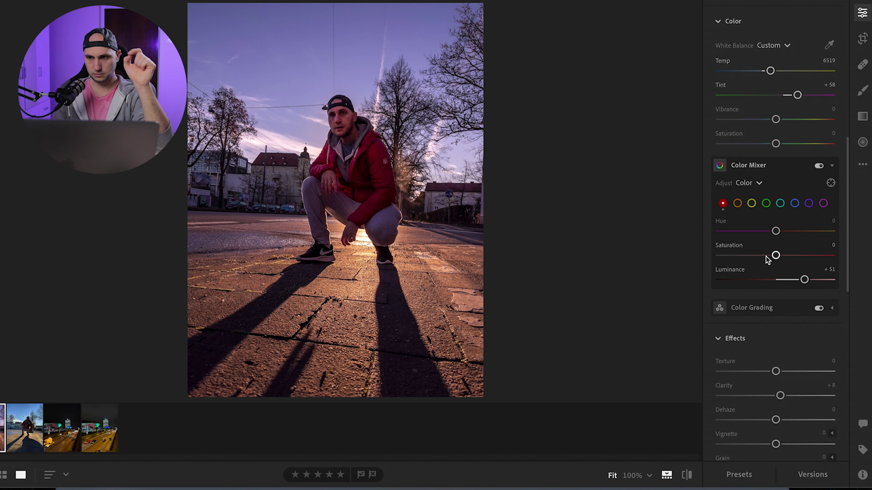
drag(772, 256, 784, 232)
- In the Color Mixer, slightly darken the oranges, set the yellows' Luminance to -18 and shift their Hue toward orange
click(737, 203)
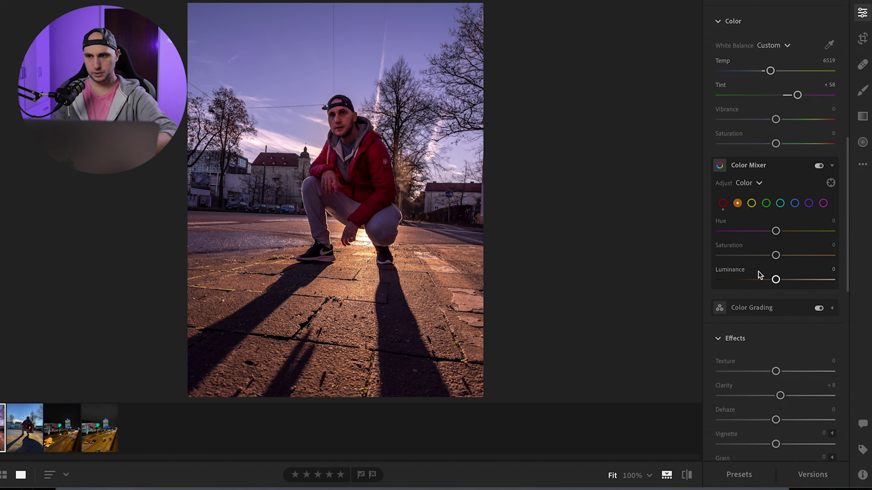
mouse_move(776, 280)
mouse_down()
mouse_move(833, 278)
mouse_move(775, 279)
mouse_move(784, 258)
mouse_move(772, 280)
mouse_up()
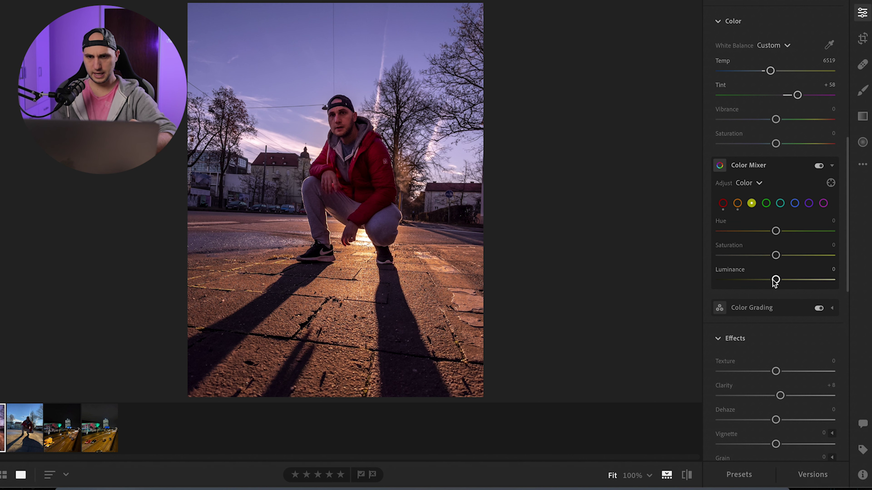
drag(776, 280, 765, 280)
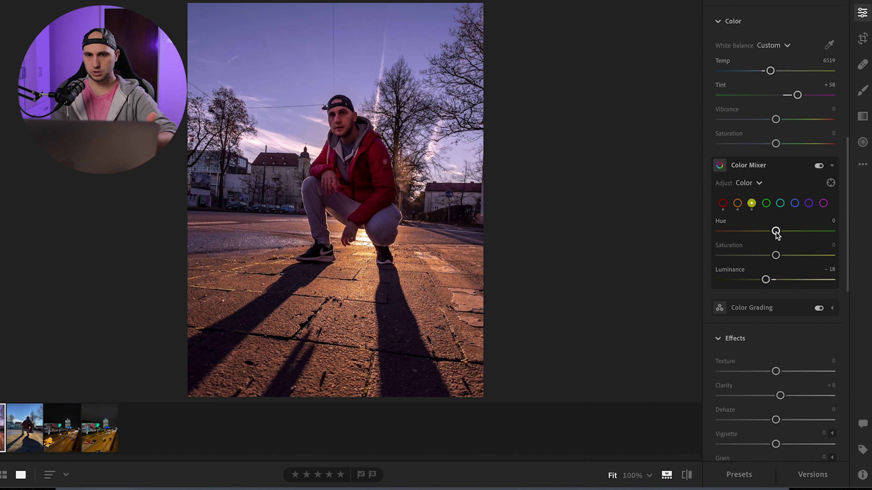
drag(776, 231, 745, 233)
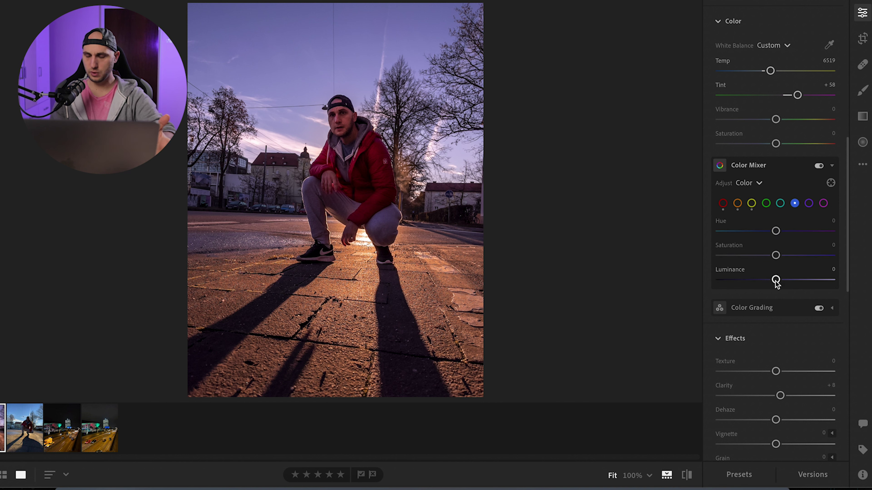
- Lower the Luminance of the blues in the Color Mixer and make a slight further reduction to the color edit
mouse_move(777, 284)
mouse_down()
mouse_move(736, 284)
mouse_move(806, 287)
mouse_move(765, 286)
mouse_up()
scroll(776, 233, down, 1)
mouse_move(776, 209)
mouse_down()
mouse_move(720, 208)
mouse_move(828, 199)
mouse_move(751, 206)
mouse_move(772, 210)
mouse_up()
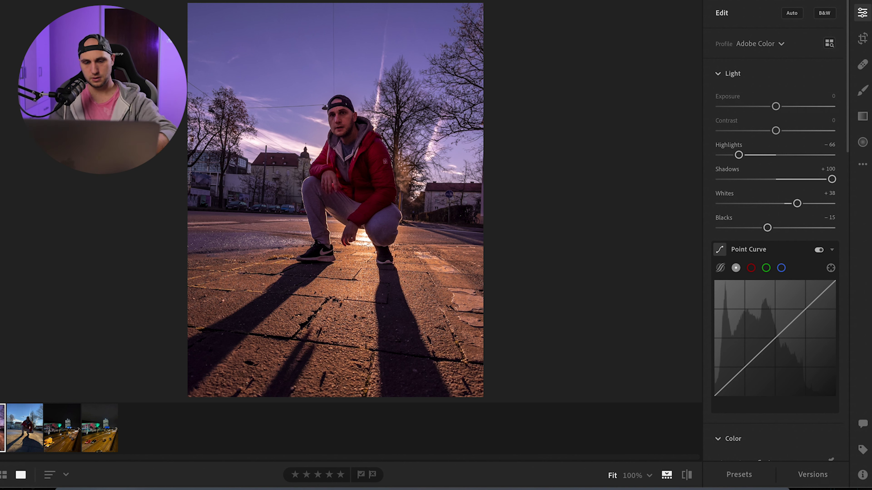
- Copy the RAW portrait's edit settings and paste them onto the brighter backlit portrait
key(ctrl+c)
click(28, 425)
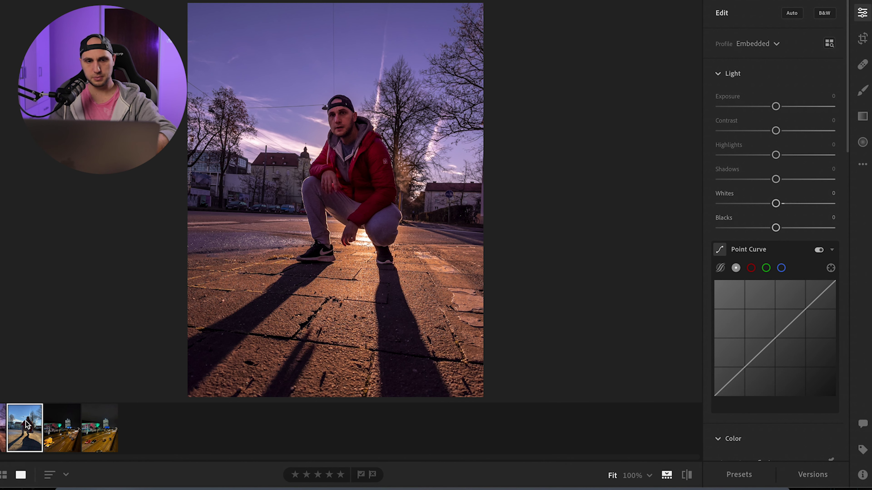
key(ctrl+v)
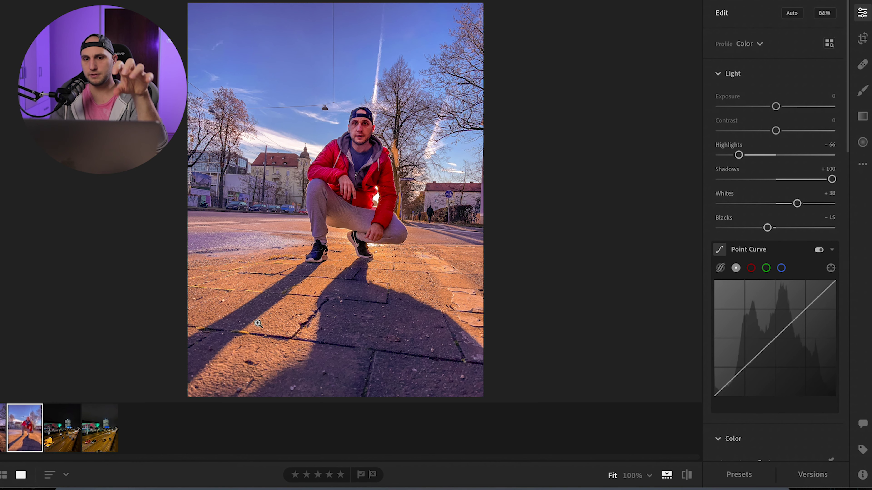
- Inspect the brighter portrait's pasted edit at 100% and compare it with the edited RAW portrait
click(360, 267)
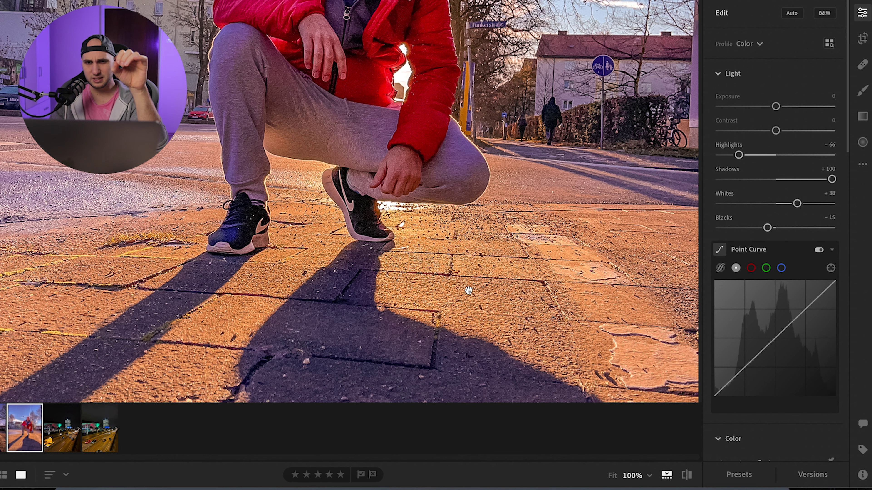
click(401, 301)
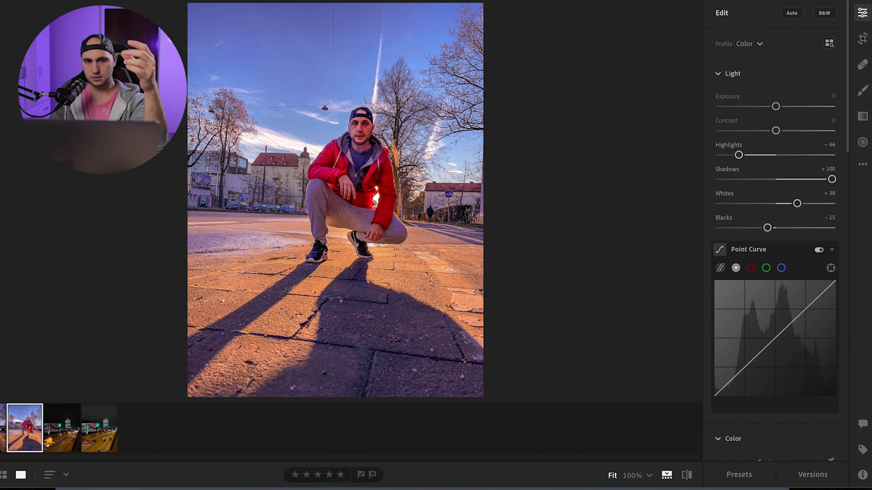
key(Left)
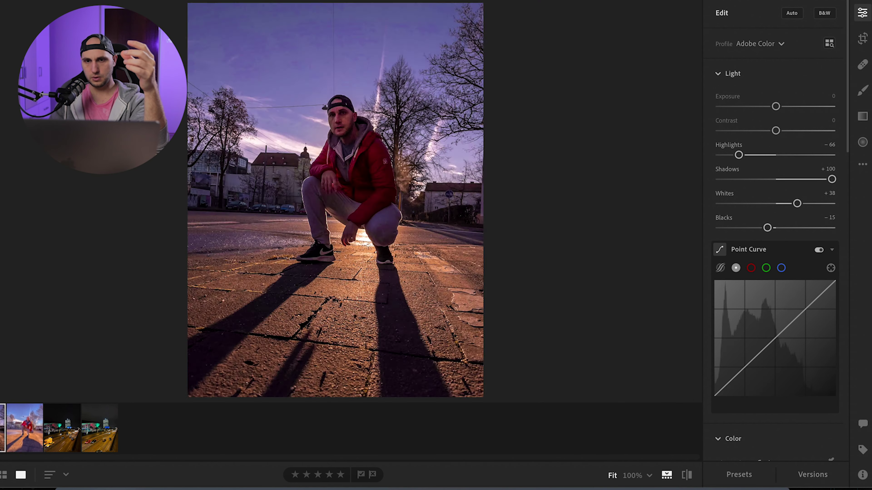
click(30, 421)
key(Left)
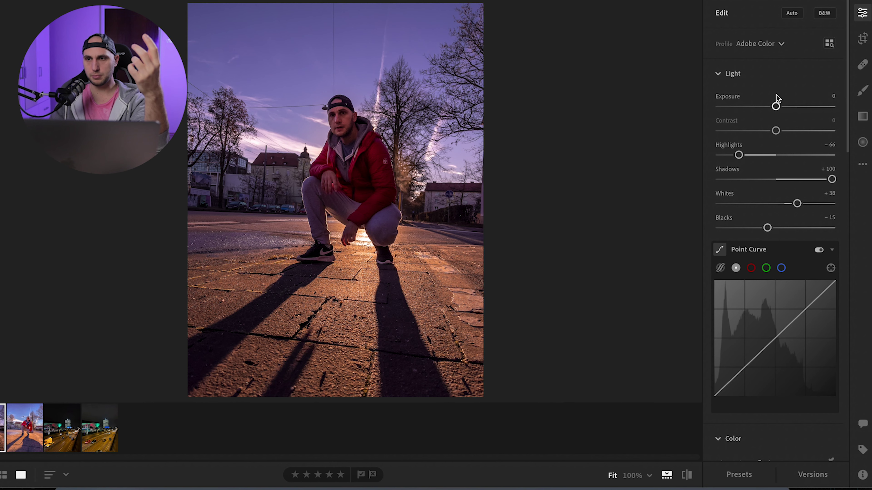
- Go to the dark night street photo and apply the Orange & Teal preset from the [FreeGafo] group
key(Right)
key(Right)
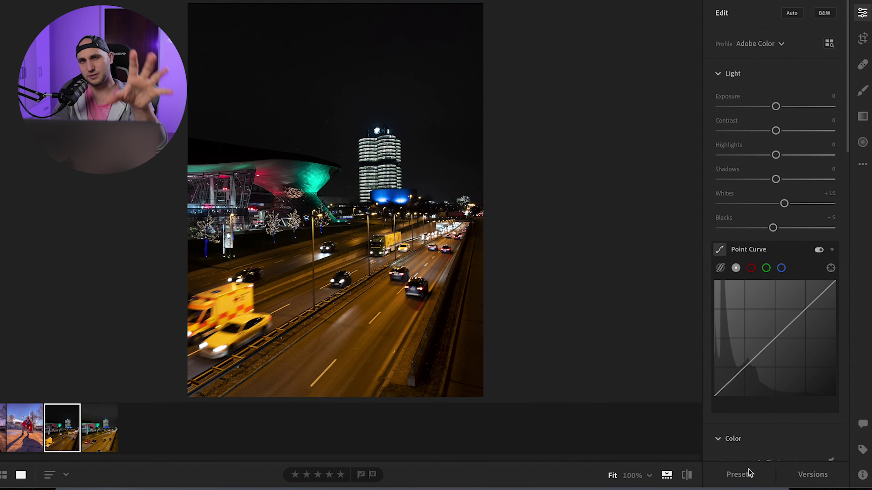
click(738, 474)
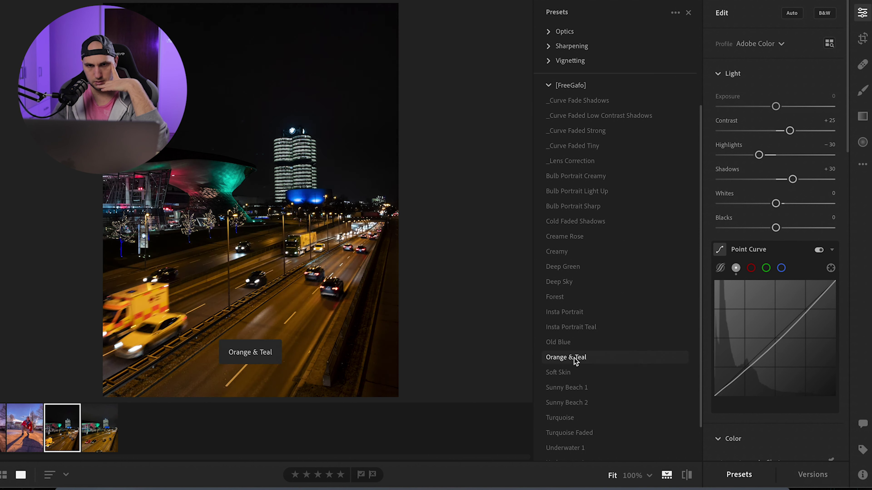
scroll(584, 356, down, 2)
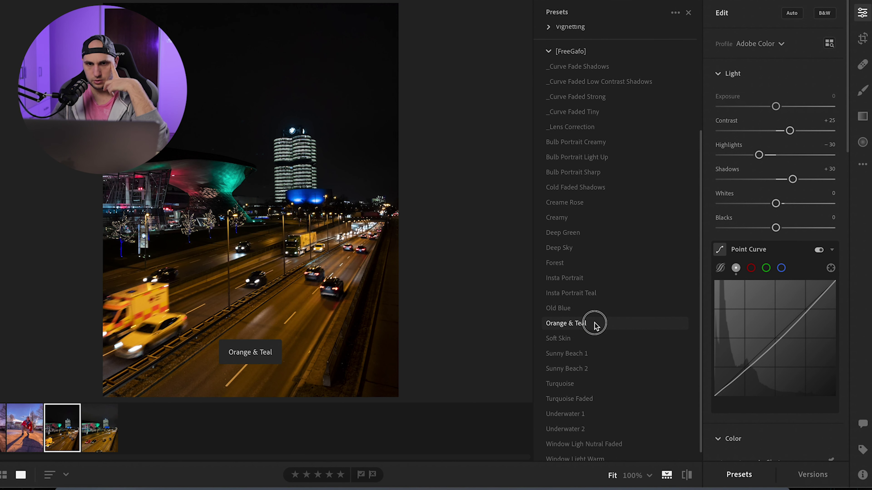
click(596, 324)
key(shift+p)
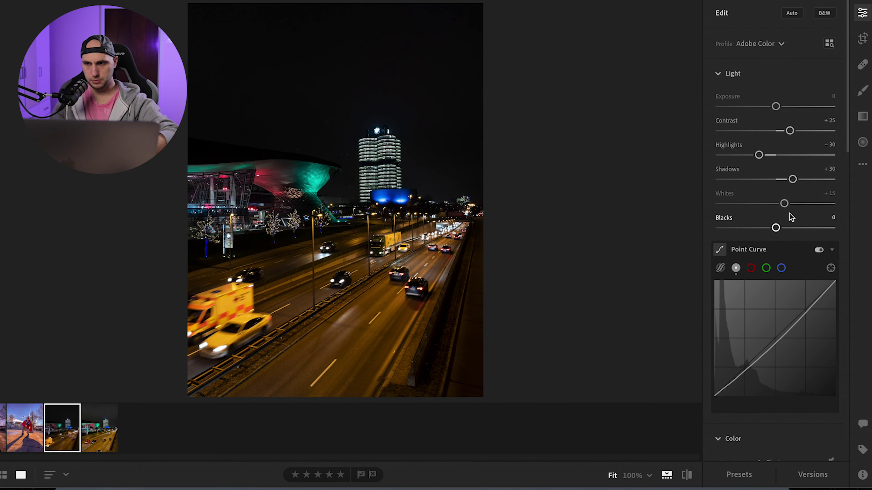
- Set the night street photo's Whites to +38 and cool its Temp to 2912
mouse_move(784, 203)
mouse_down()
mouse_move(808, 204)
mouse_move(799, 204)
mouse_up()
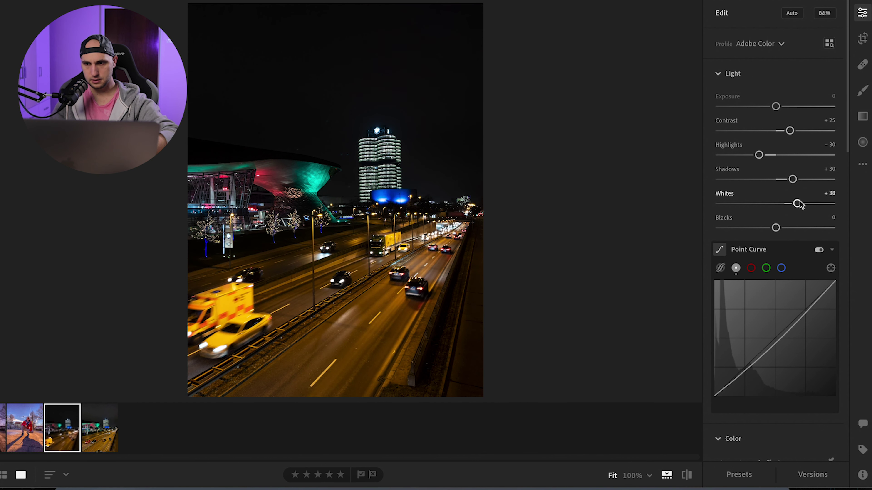
scroll(744, 261, down, 5)
drag(734, 273, 730, 274)
- In the Color Mixer, set the yellows' Saturation to -68 and Luminance to -33, and the reds' Luminance to +15
scroll(789, 226, down, 3)
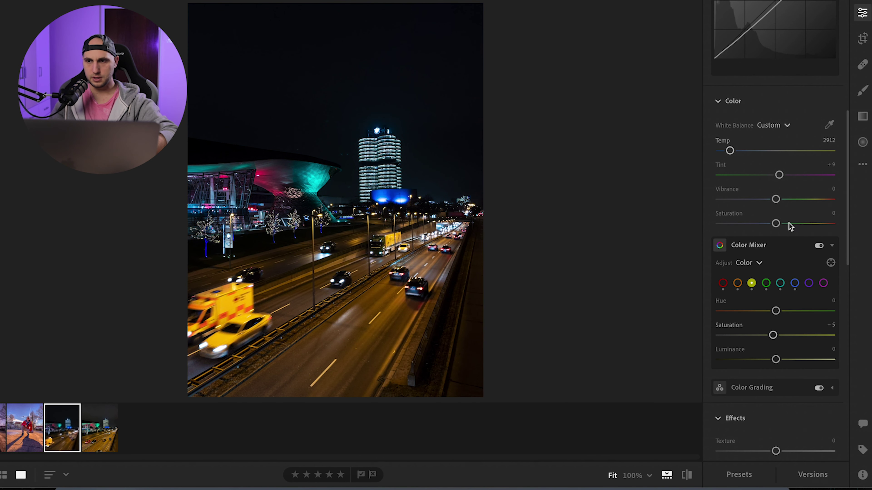
drag(777, 360, 737, 339)
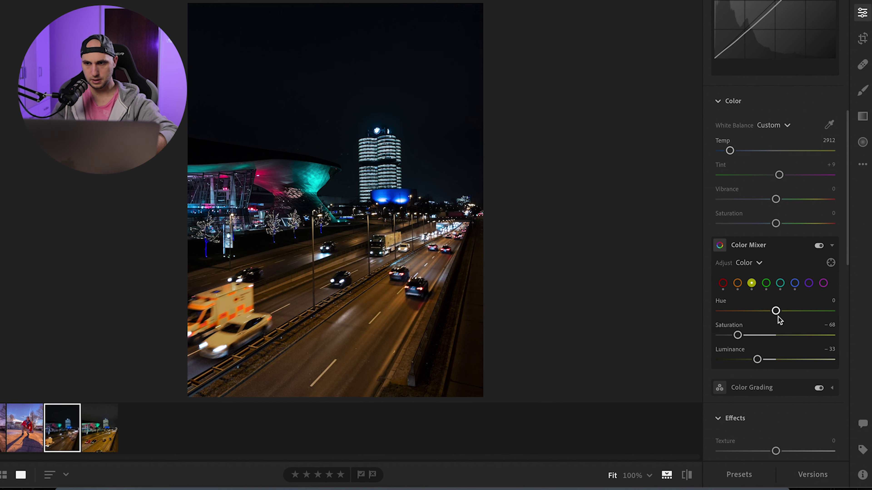
drag(776, 313, 770, 361)
click(737, 283)
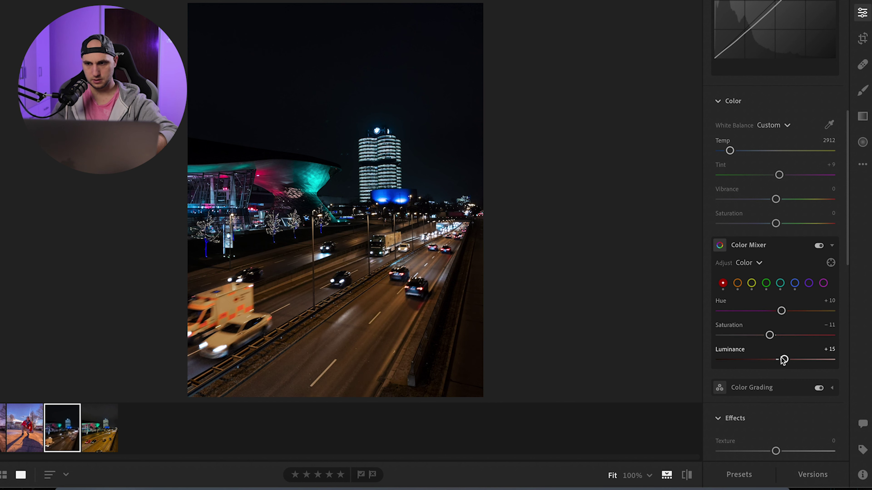
- Readjust the reds in the Color Mixer to Hue +36, Saturation +24 and Luminance +22
drag(782, 361, 710, 379)
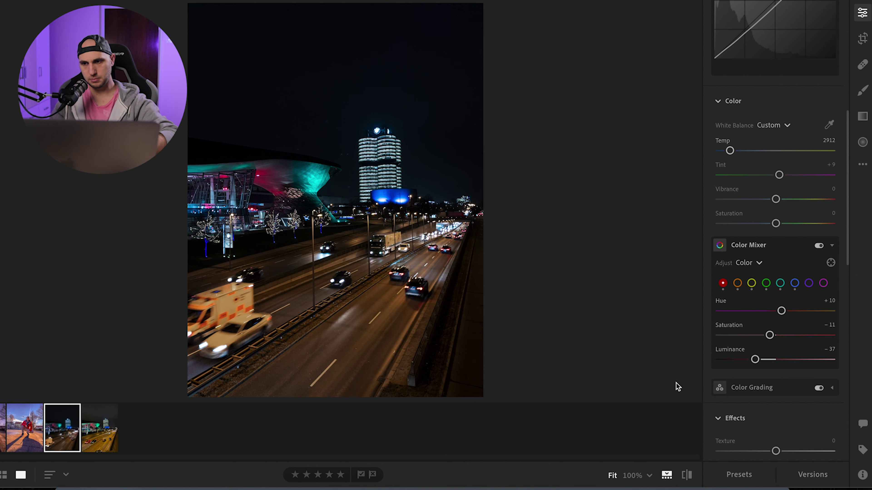
double_click(756, 359)
drag(776, 360, 788, 359)
mouse_move(781, 311)
mouse_down()
mouse_move(804, 309)
mouse_move(784, 309)
mouse_move(795, 312)
mouse_up()
- Set the dark night street photo's Texture to +13 and adjust its Dehaze
scroll(803, 290, down, 4)
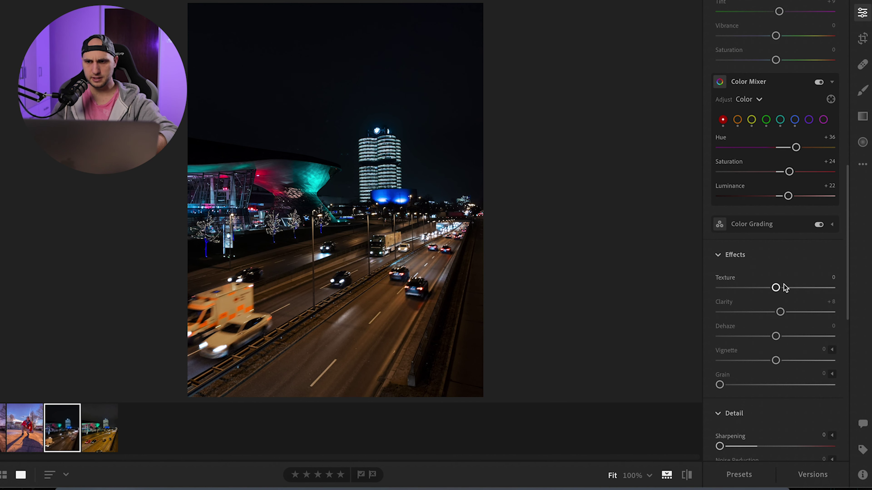
drag(776, 288, 784, 289)
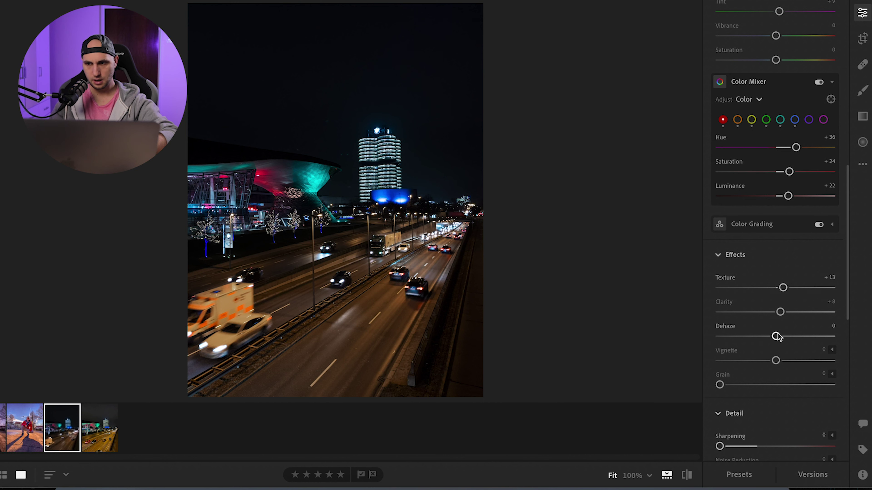
drag(775, 336, 786, 314)
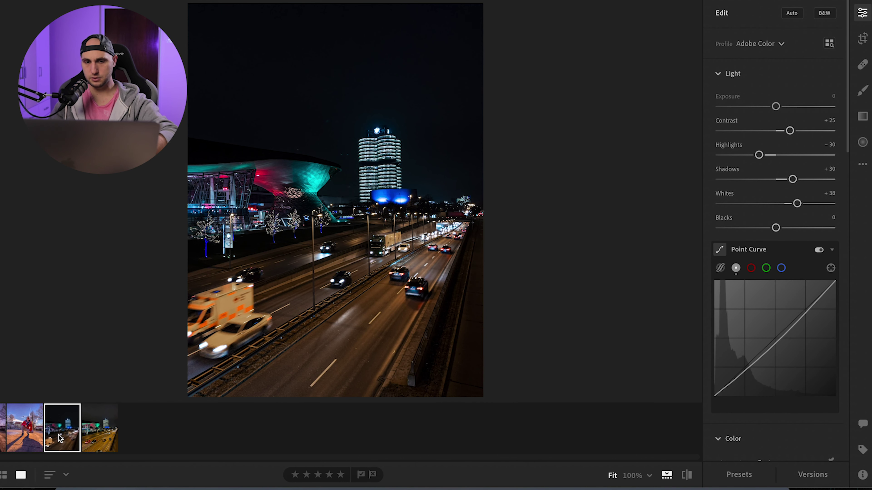
- Copy the dark night street photo's edit settings onto the neighbouring brighter night photo and lower that photo's Exposure to -0.68
key(ctrl+c)
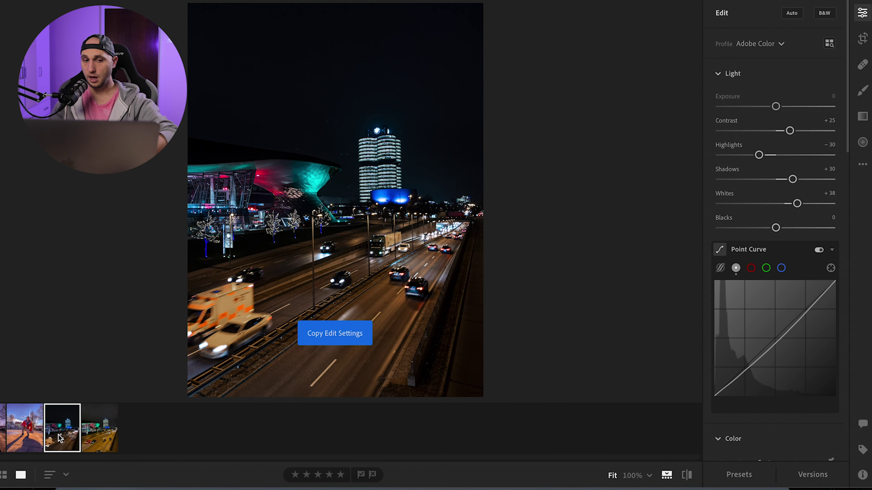
click(98, 433)
key(ctrl+v)
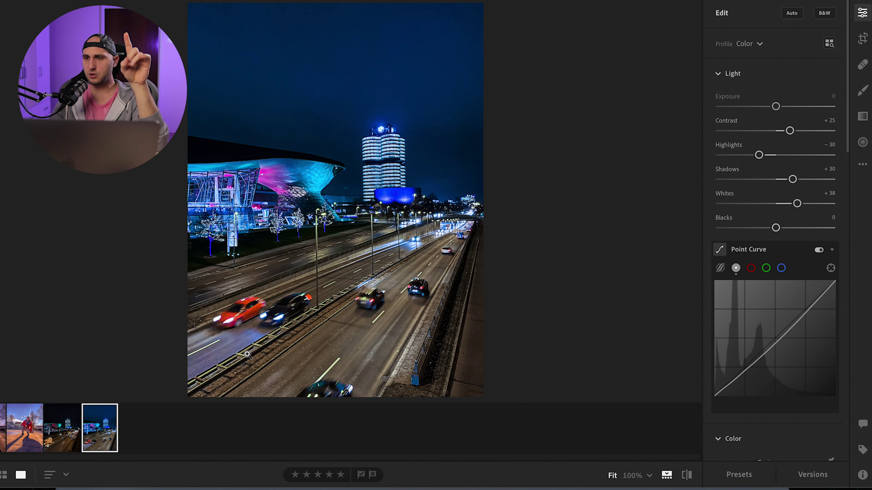
mouse_move(775, 106)
mouse_down()
mouse_move(759, 107)
mouse_move(768, 108)
mouse_up()
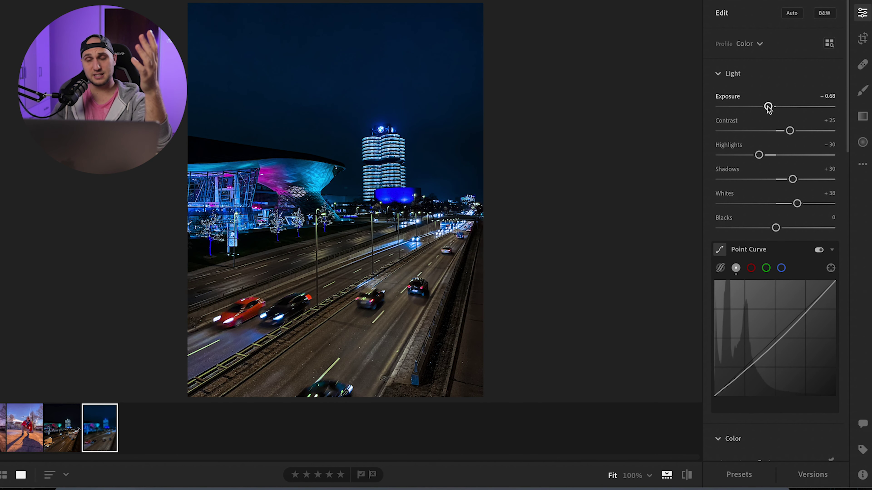